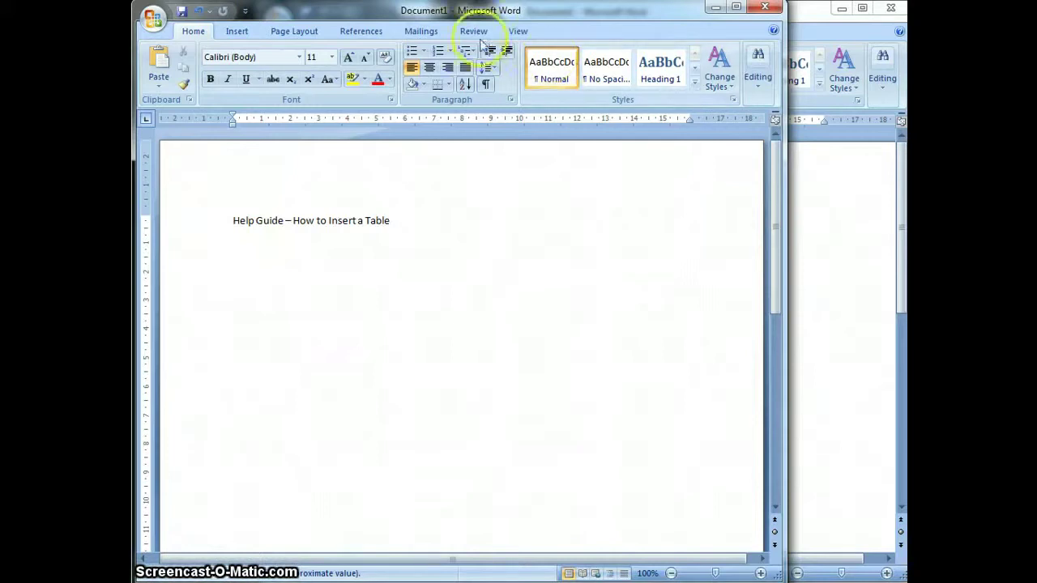
left_click(810, 17)
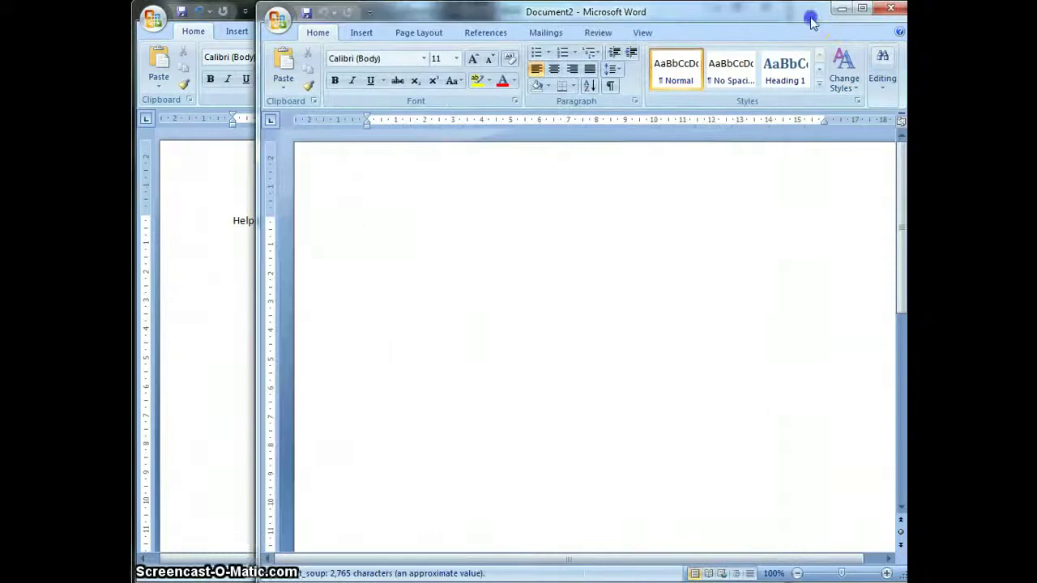
left_click(212, 229)
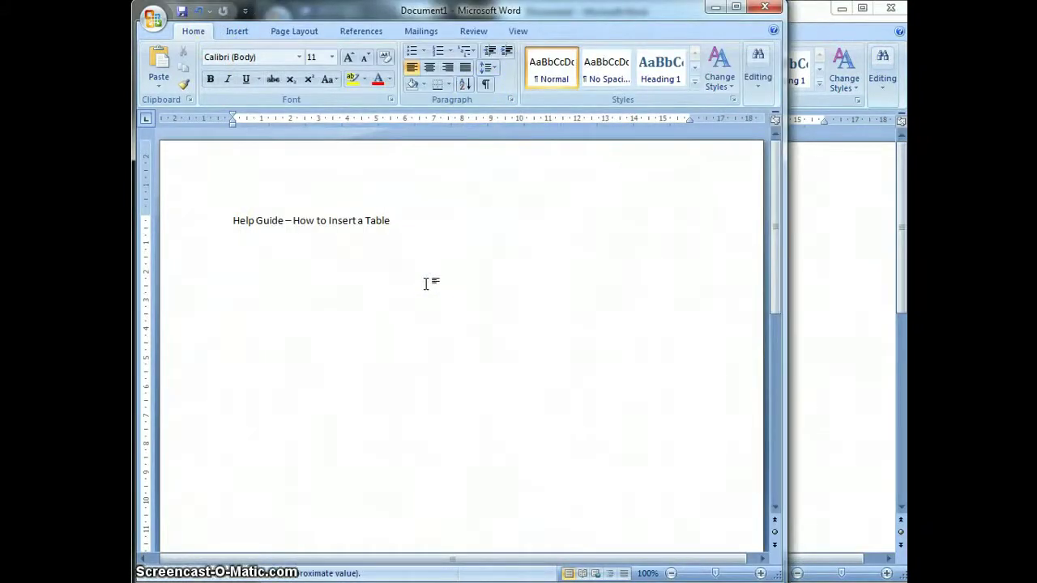
left_click(521, 250)
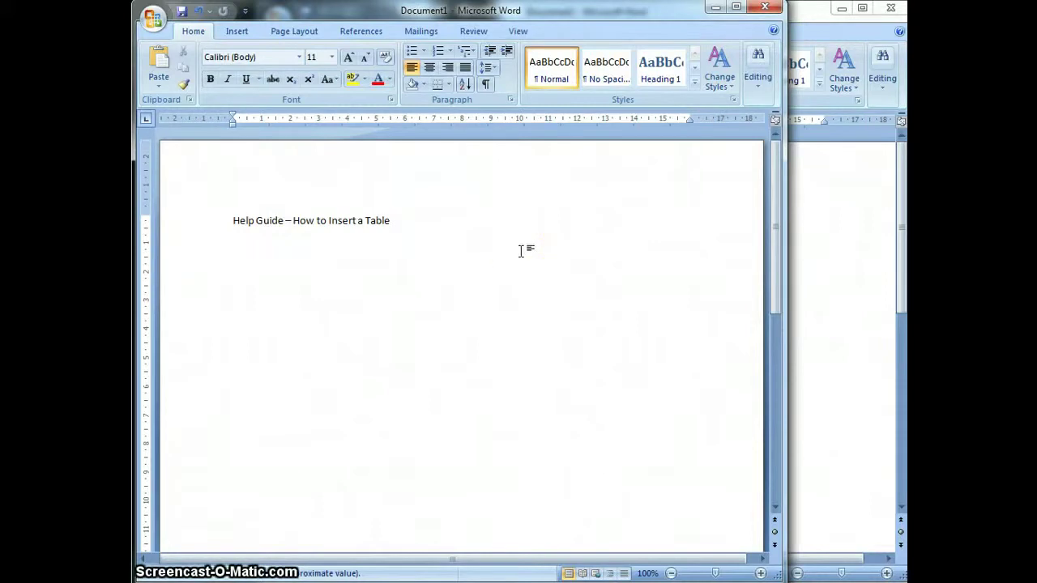
left_click(442, 240)
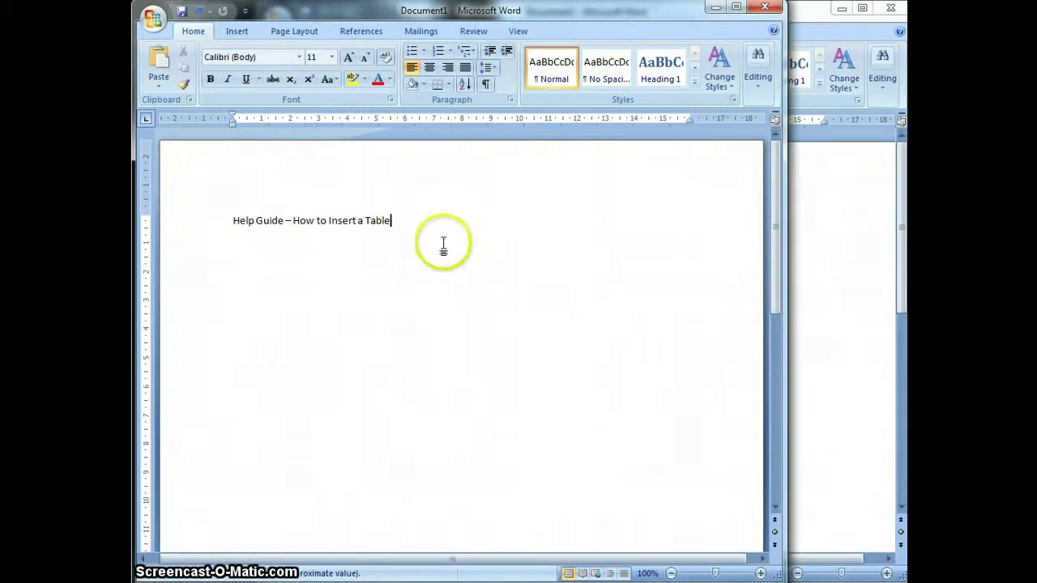
left_click(403, 220)
left_click(846, 199)
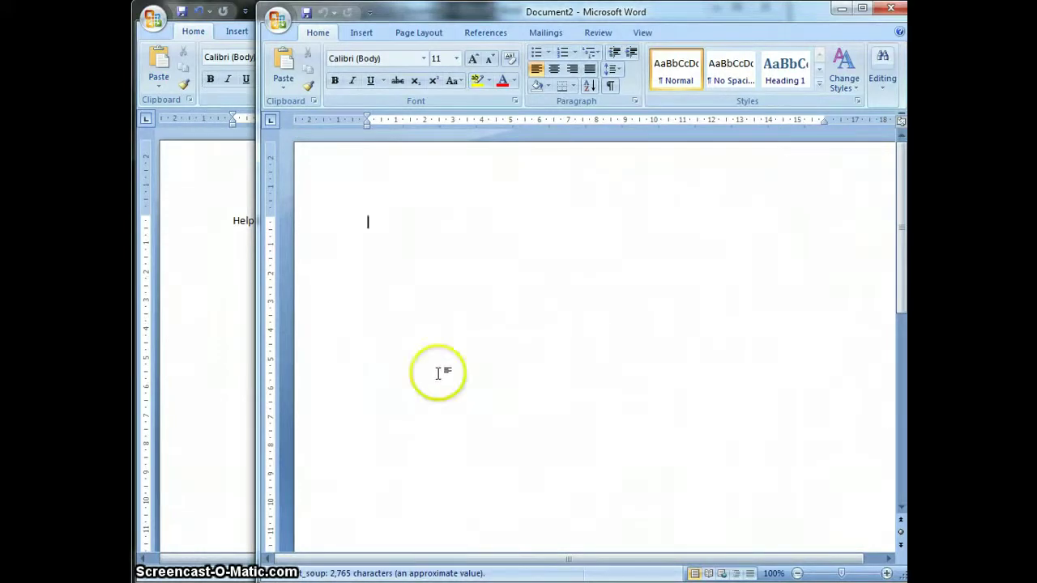
left_click(212, 279)
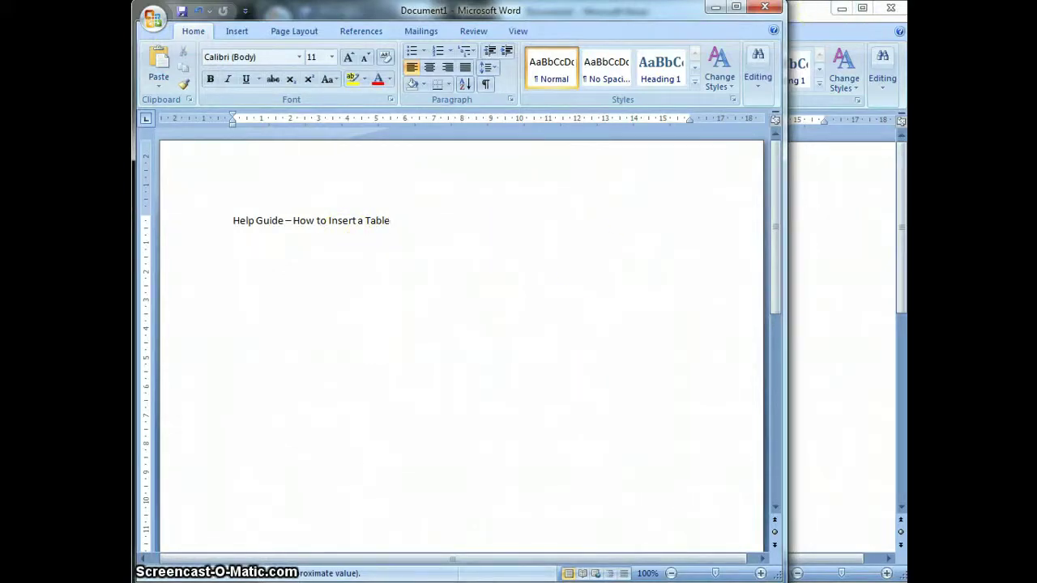
Open PowerPoint with a blank presentation, and place and resize its window beside the Word help guide
left_click(148, 571)
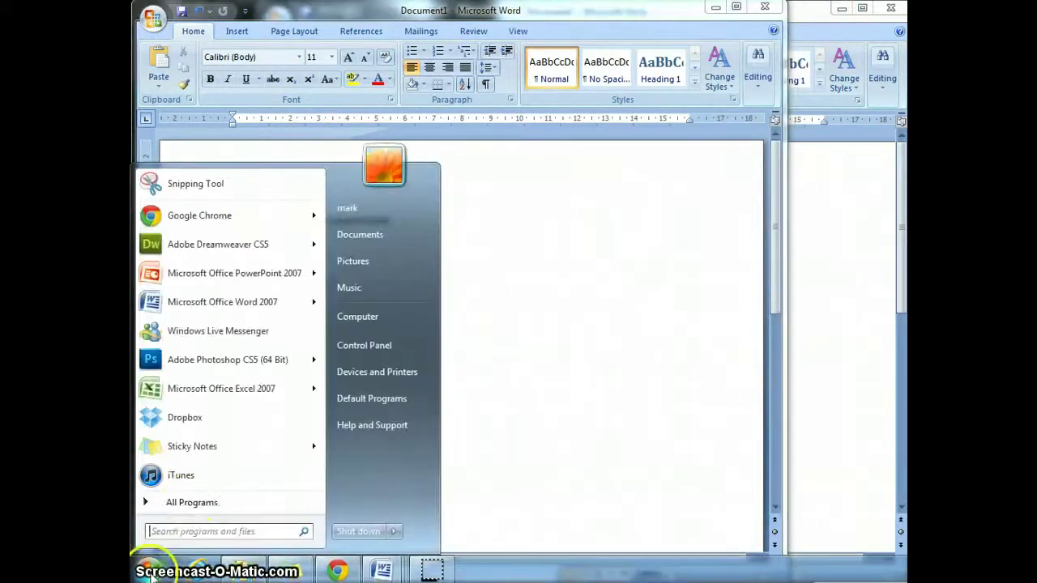
left_click(243, 273)
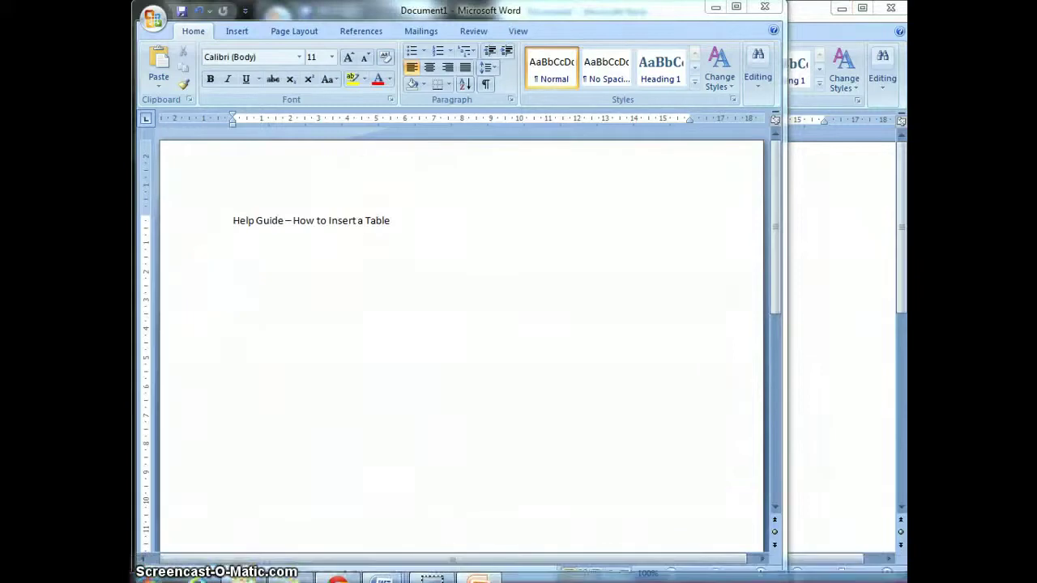
left_click_drag(596, 11, 474, 18)
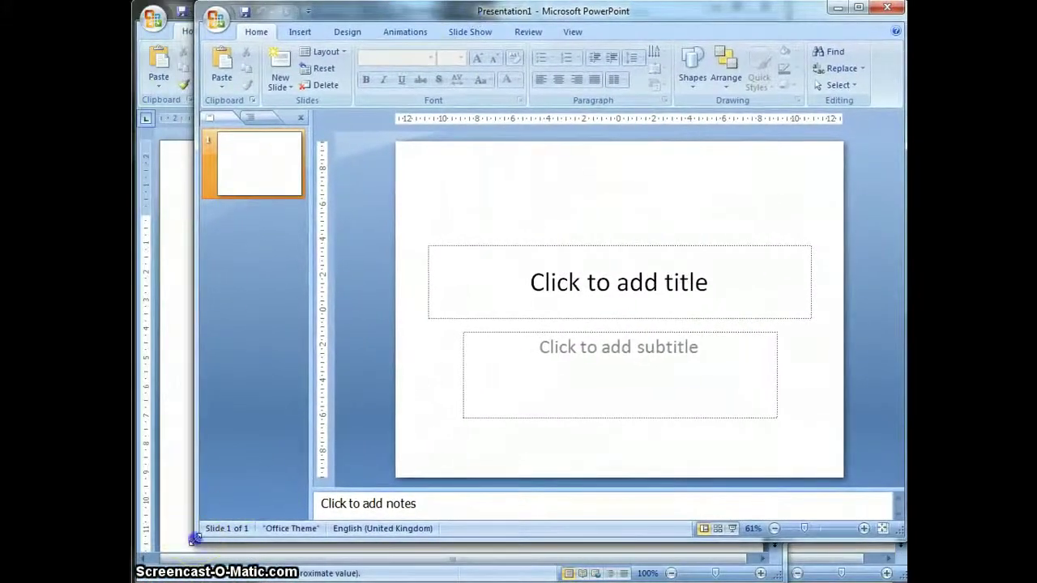
left_click_drag(196, 542, 251, 559)
left_click(203, 342)
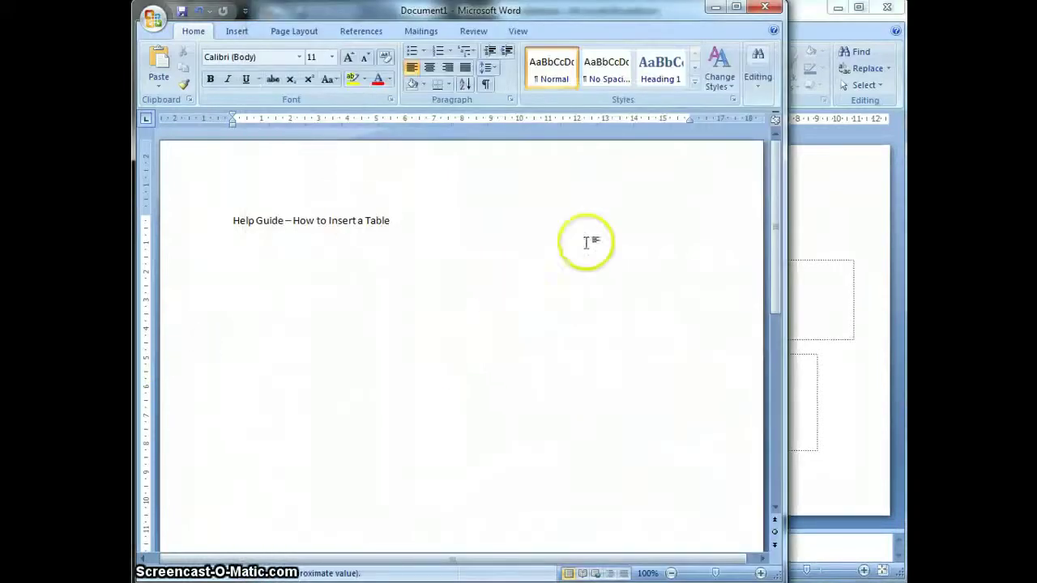
left_click(844, 218)
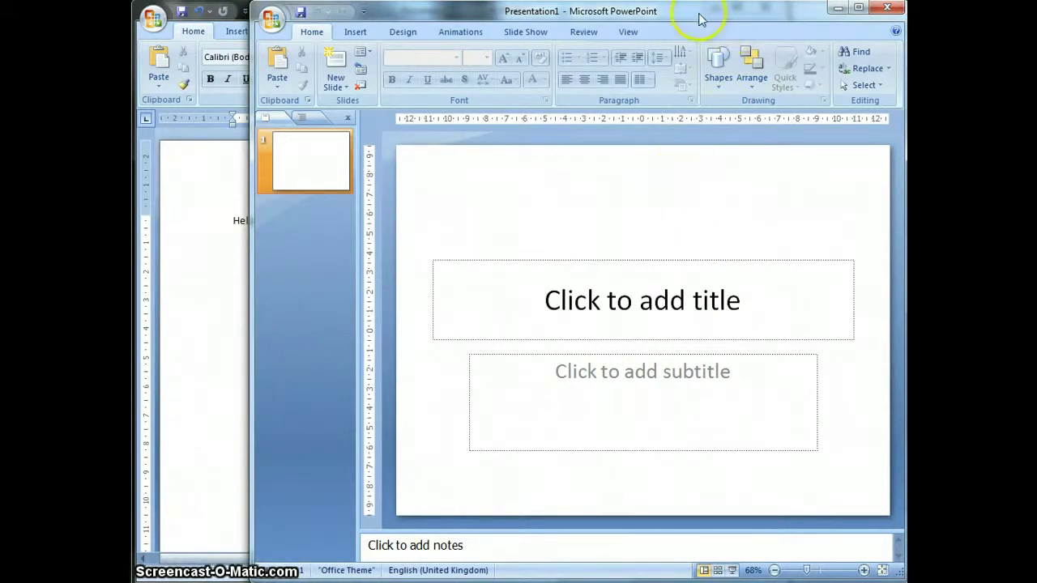
key("alt+Tab")
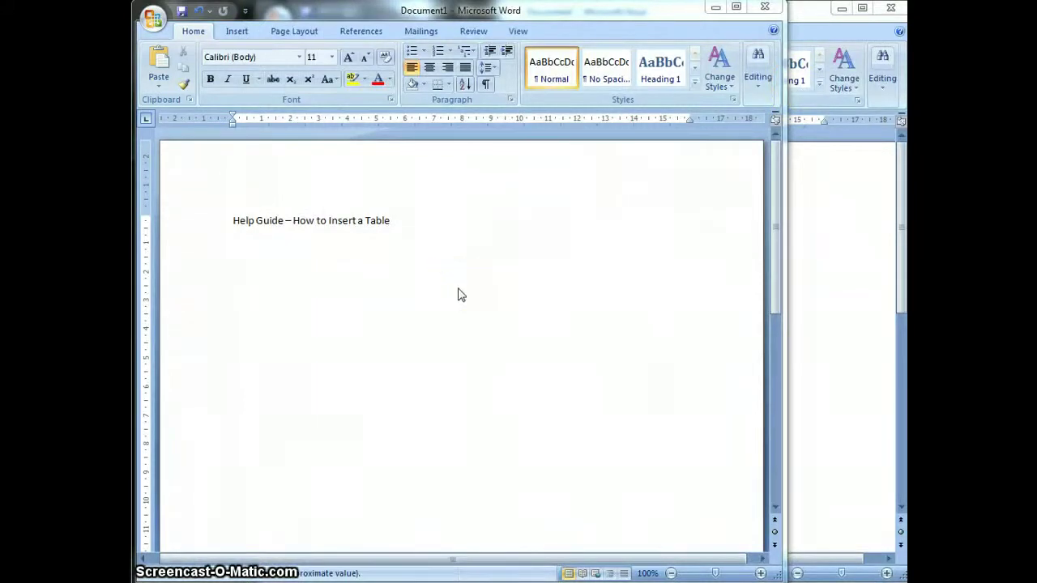
Format the title "Help Guide – How to Insert a Table" as bold, underlined, 18 pt text
left_click(411, 224)
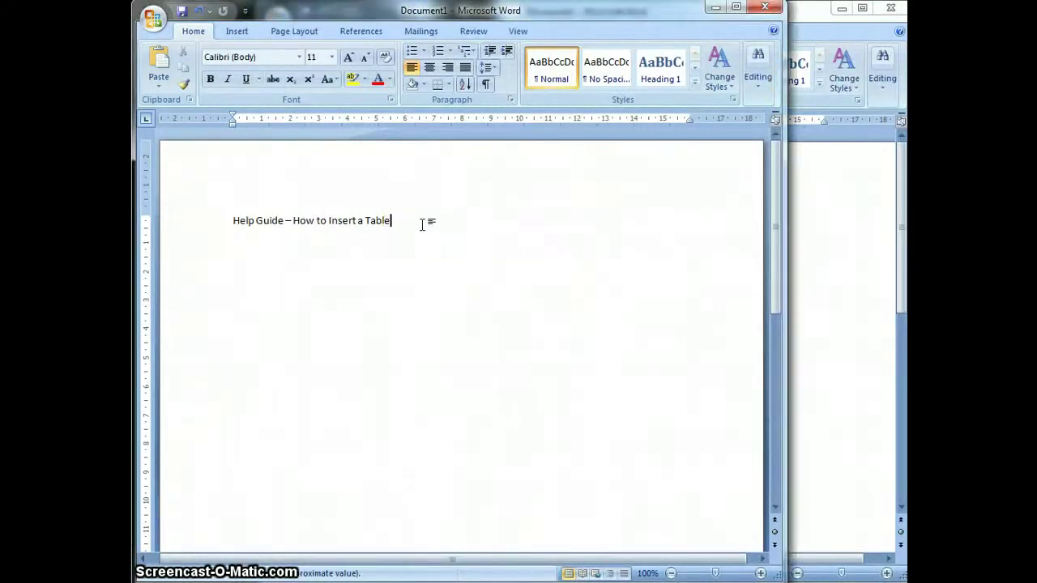
left_click(397, 223)
left_click_drag(233, 220, 382, 211)
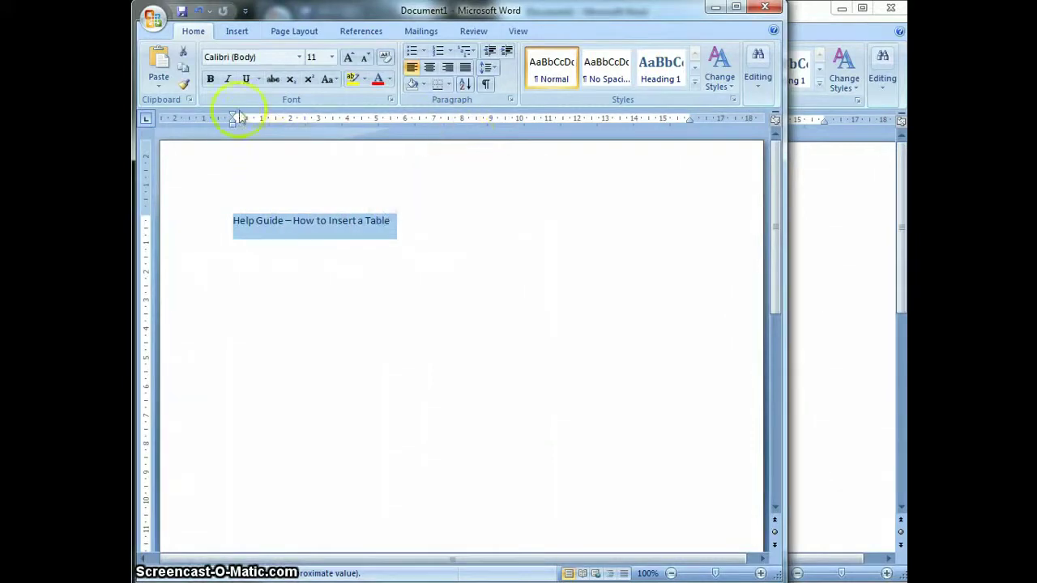
left_click(210, 80)
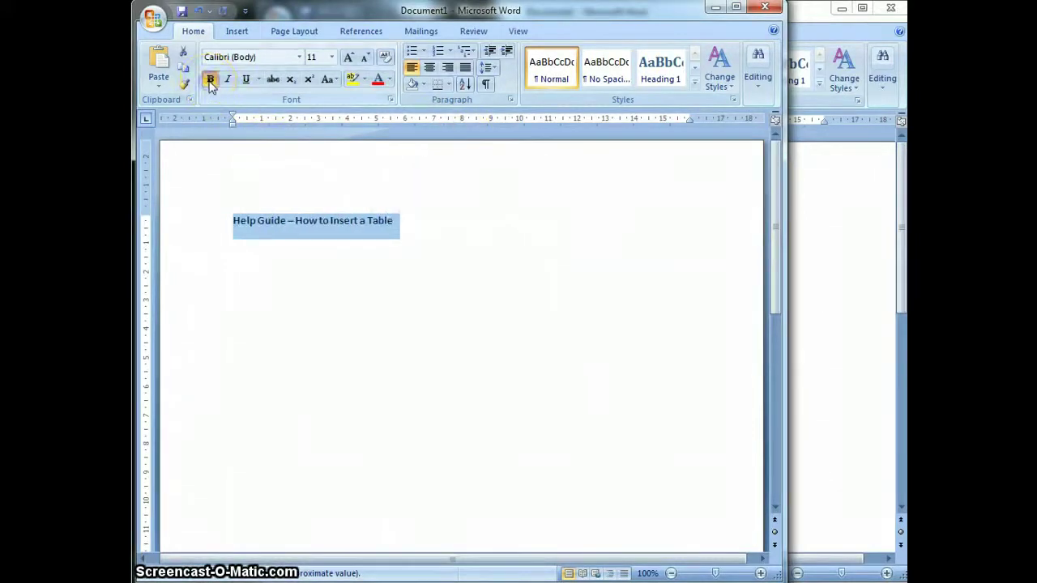
left_click(331, 57)
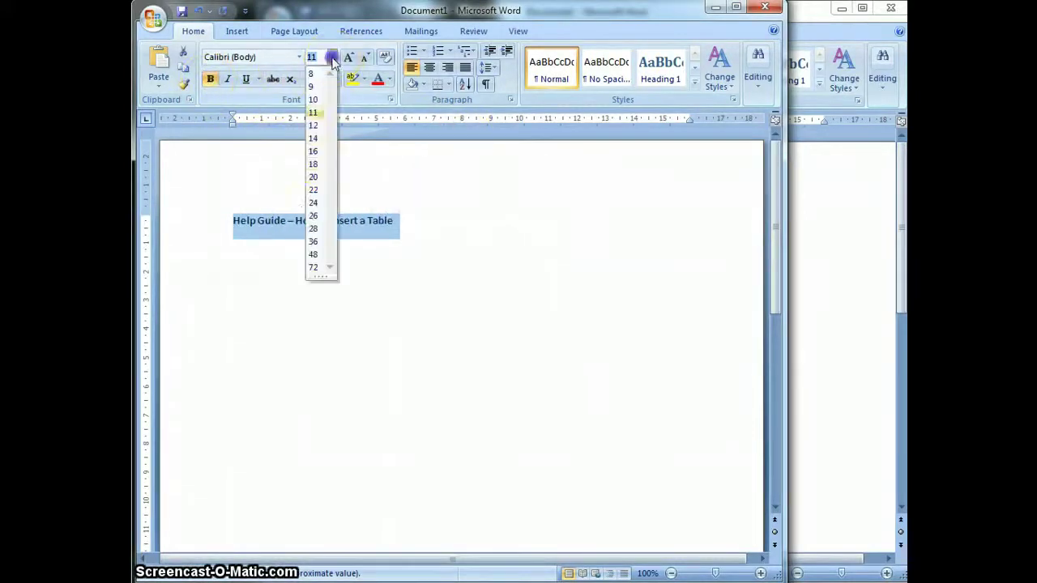
left_click(313, 165)
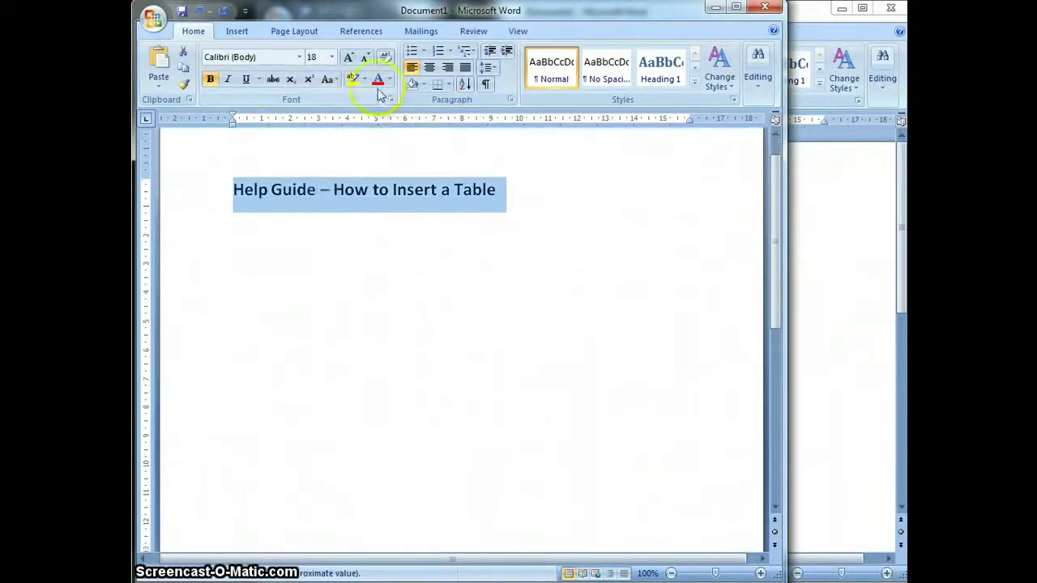
left_click(246, 79)
left_click(578, 218)
Add a "Step 1" subheading below the title, set it to 16 pt and remove its underline
scroll(560, 207, "up", 1)
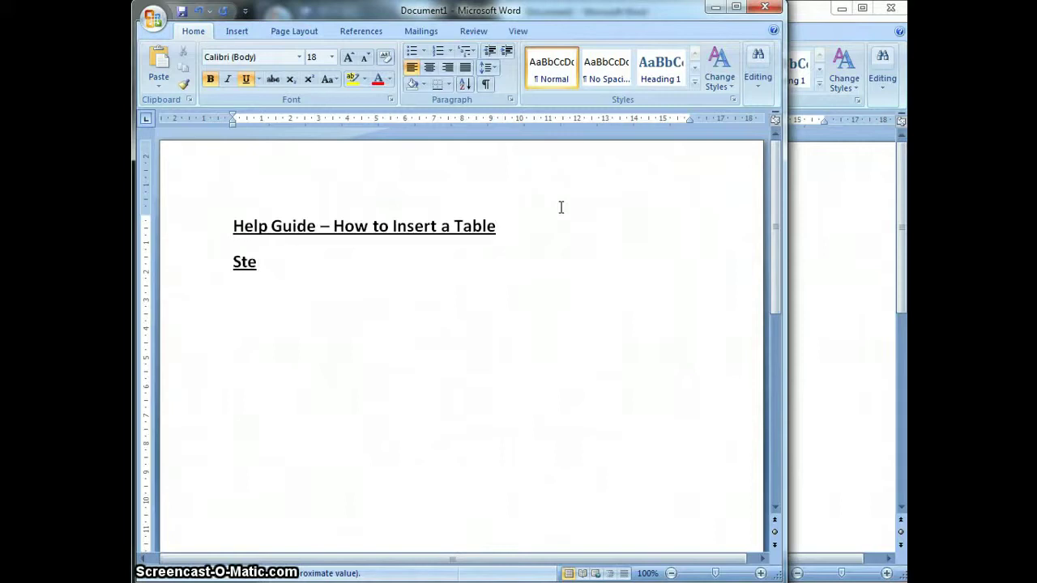
type("1")
left_click_drag(284, 263, 242, 273)
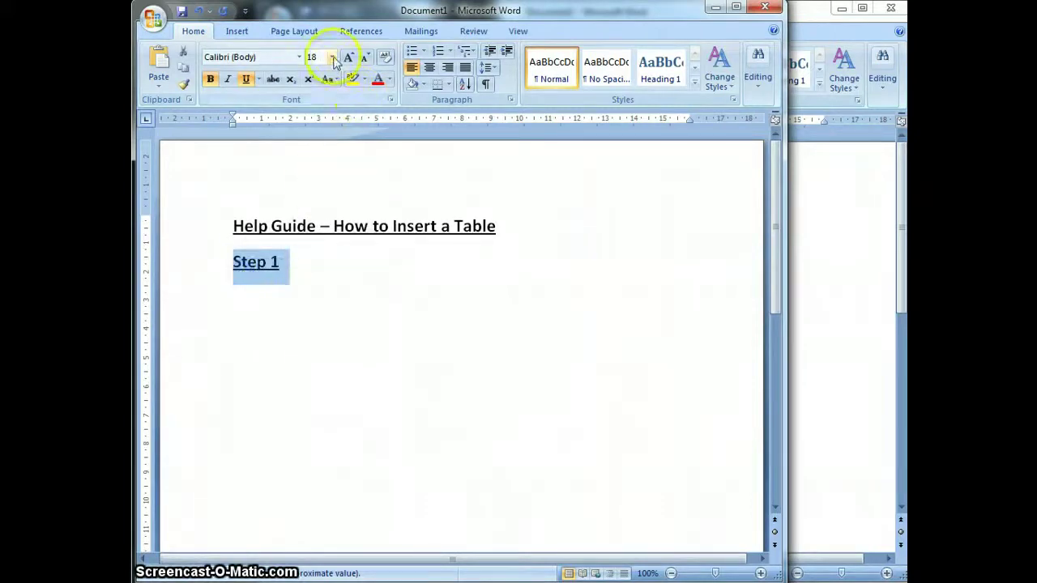
left_click(332, 57)
left_click(313, 153)
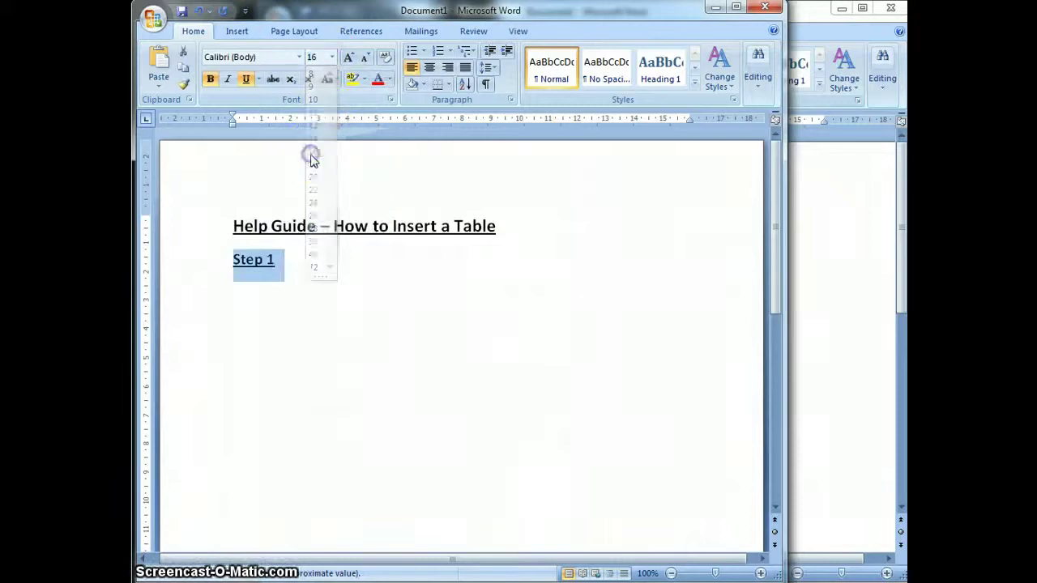
left_click(246, 80)
left_click(336, 332)
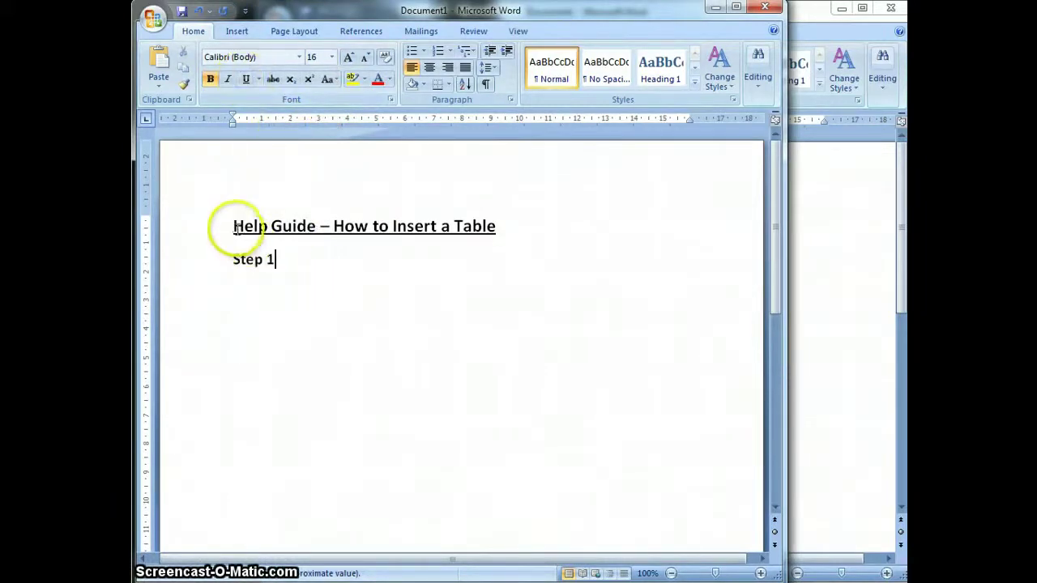
left_click_drag(232, 227, 490, 228)
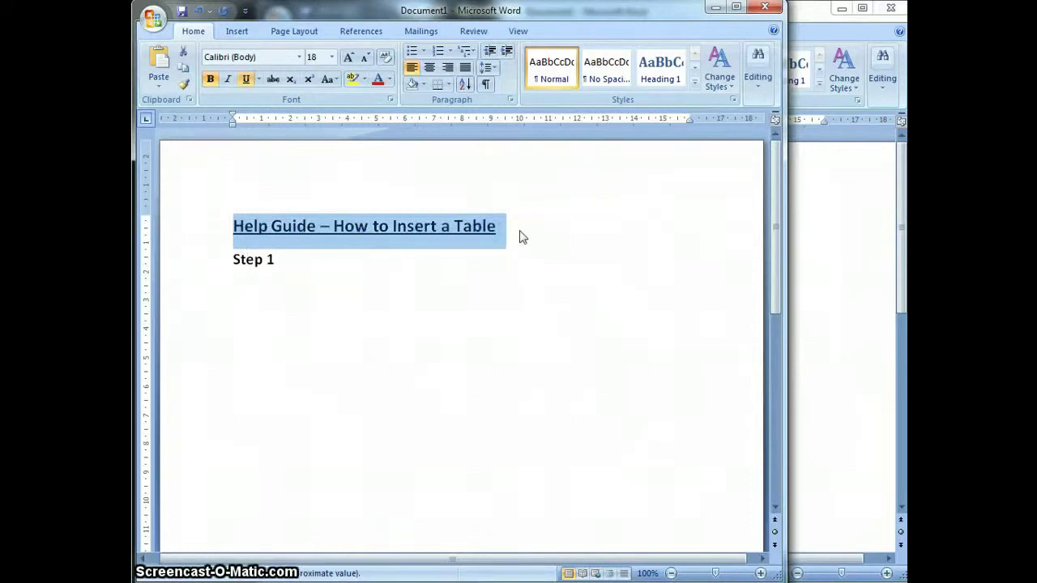
left_click(354, 280)
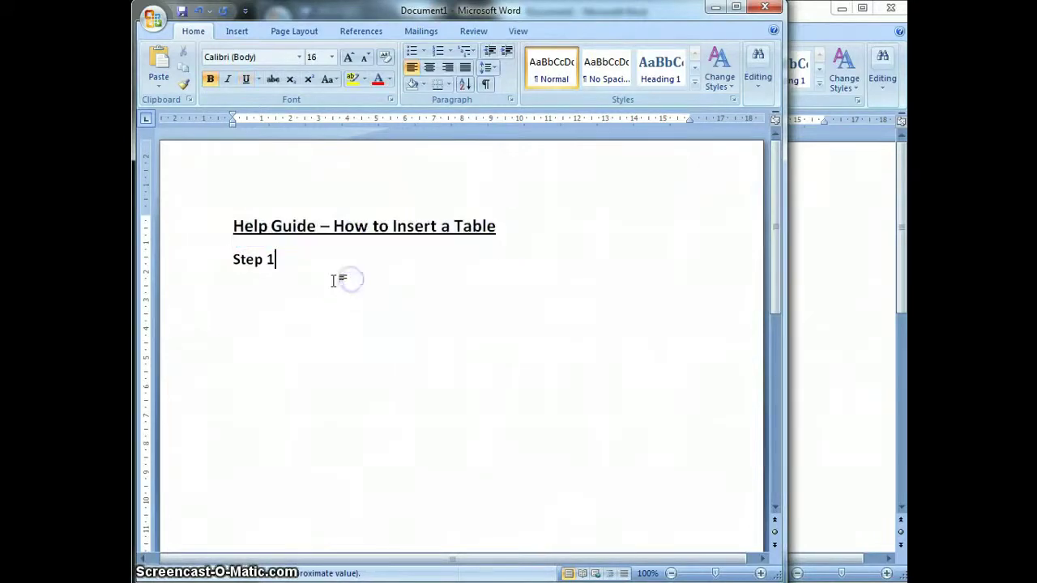
left_click(274, 260)
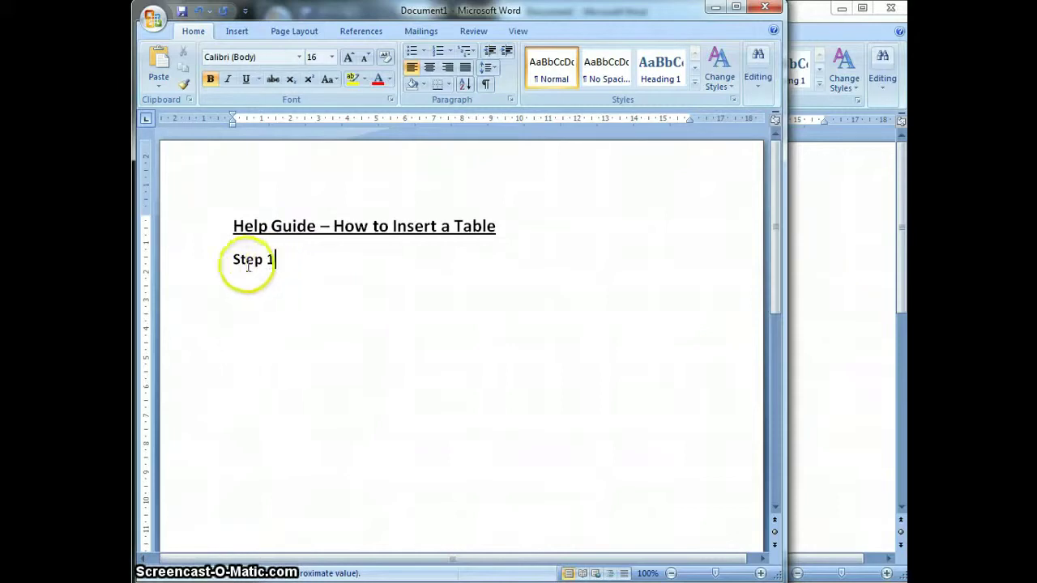
left_click_drag(231, 261, 307, 259)
Add the line "This is some information" below the Step 1 subheading in 14 pt text without bold
left_click(307, 259)
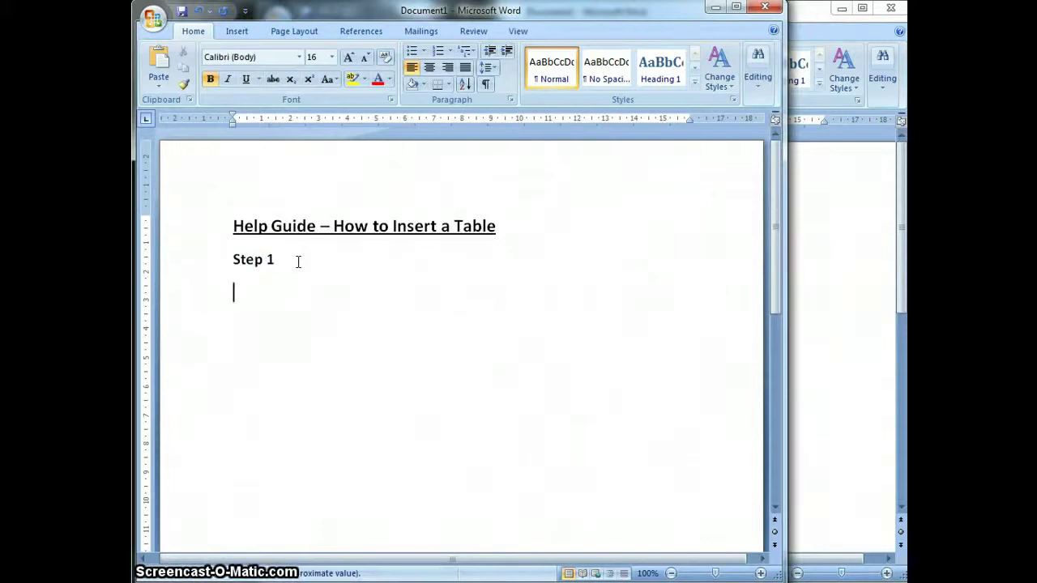
key("Return")
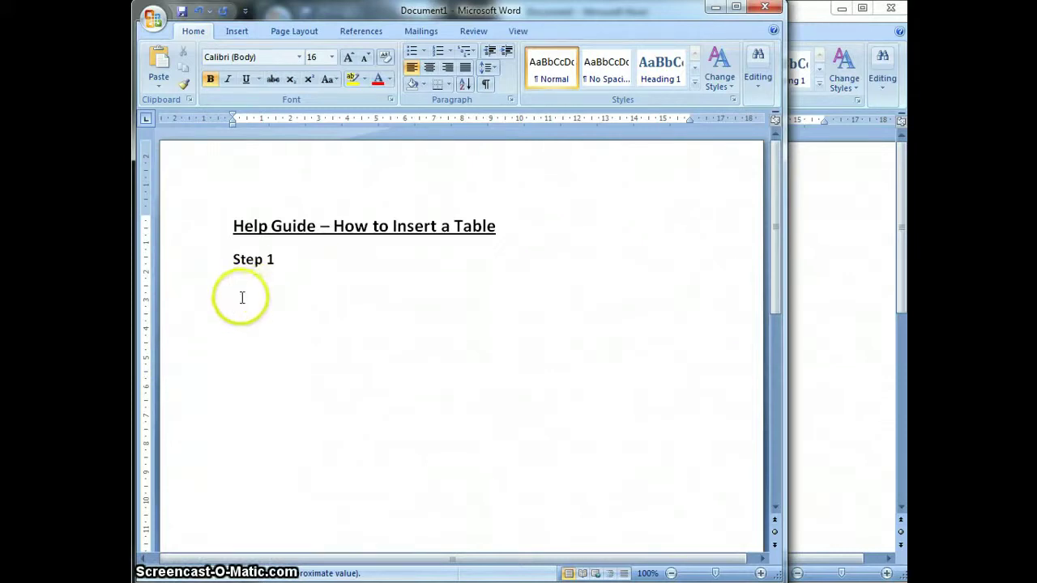
left_click(209, 80)
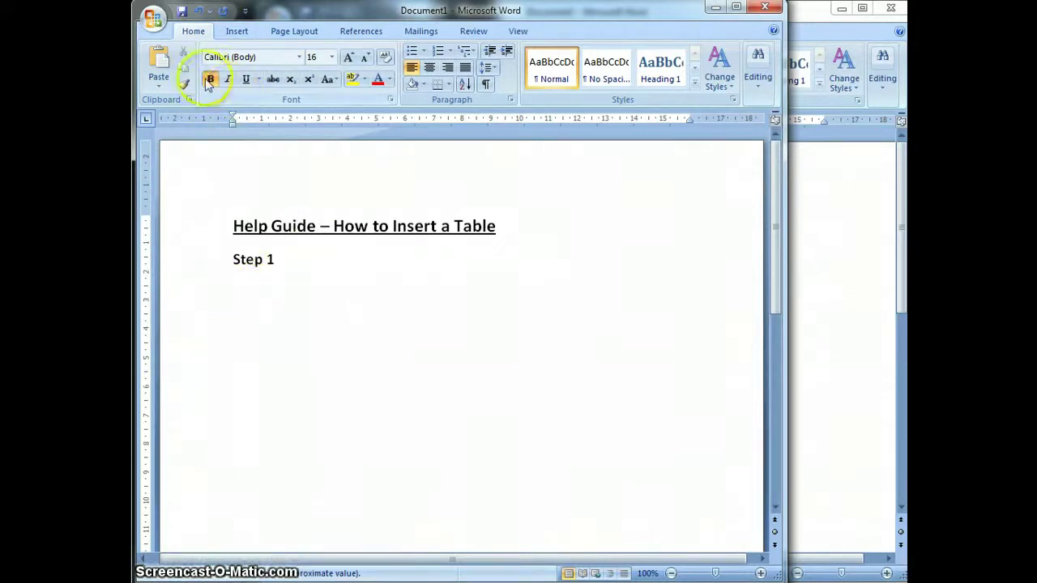
left_click(331, 57)
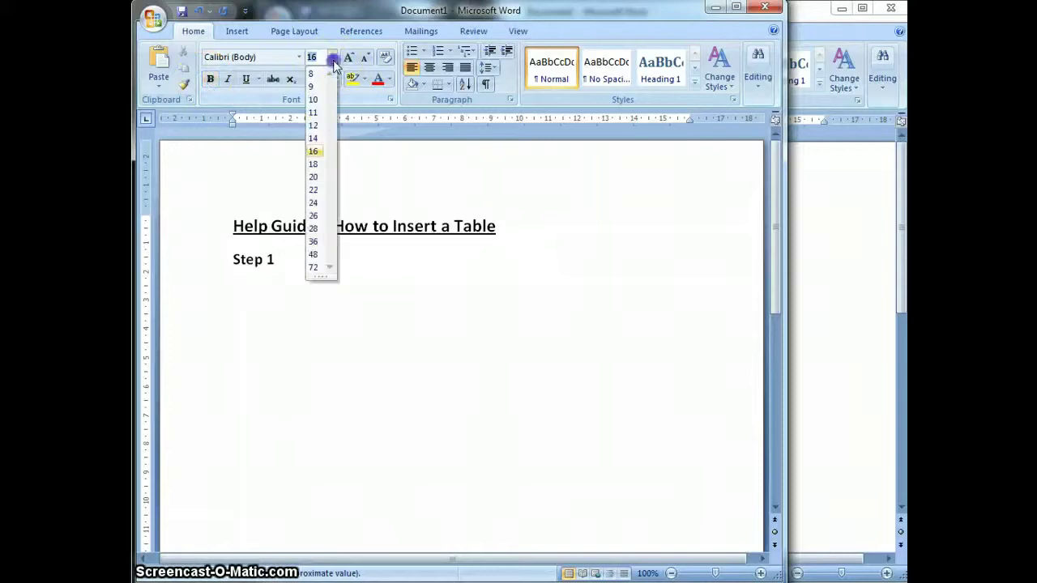
left_click(314, 139)
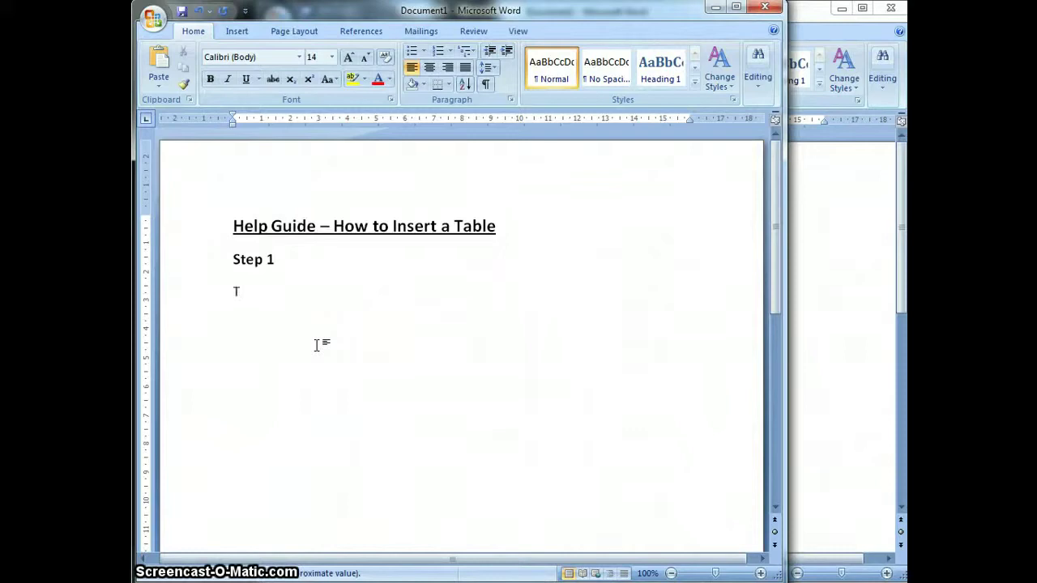
type("e information")
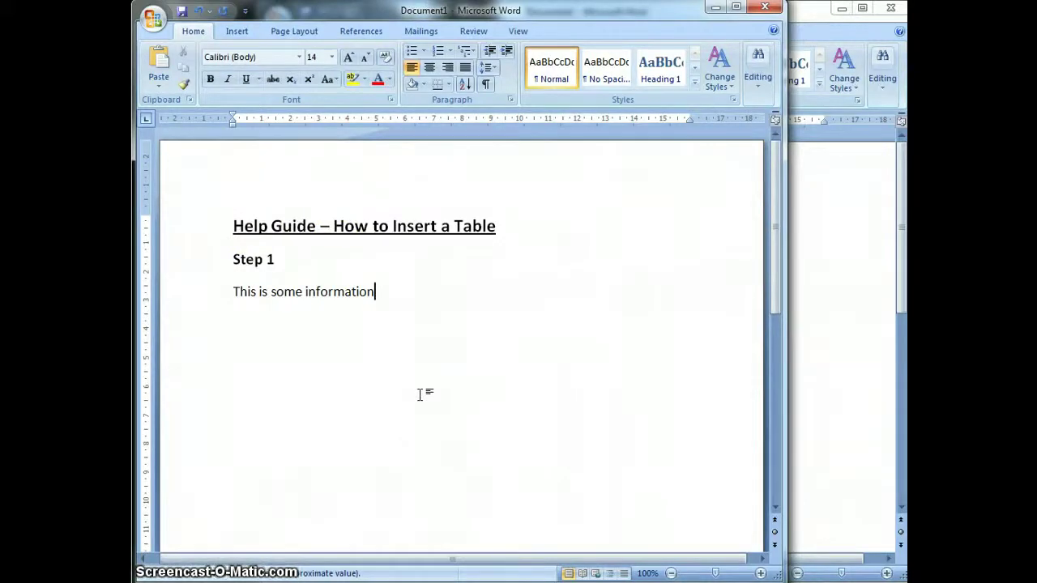
left_click_drag(378, 296, 240, 297)
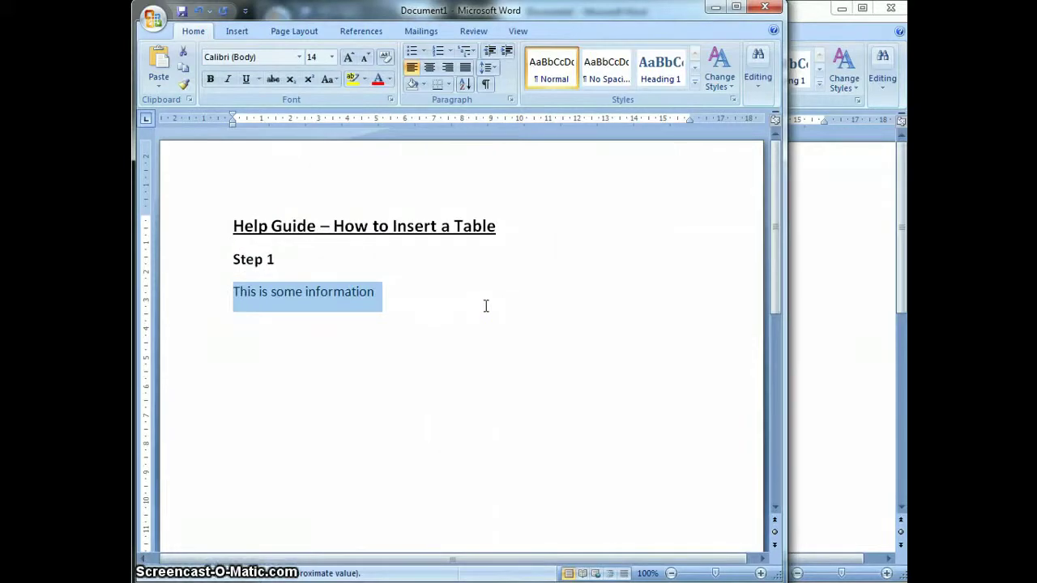
left_click(864, 211)
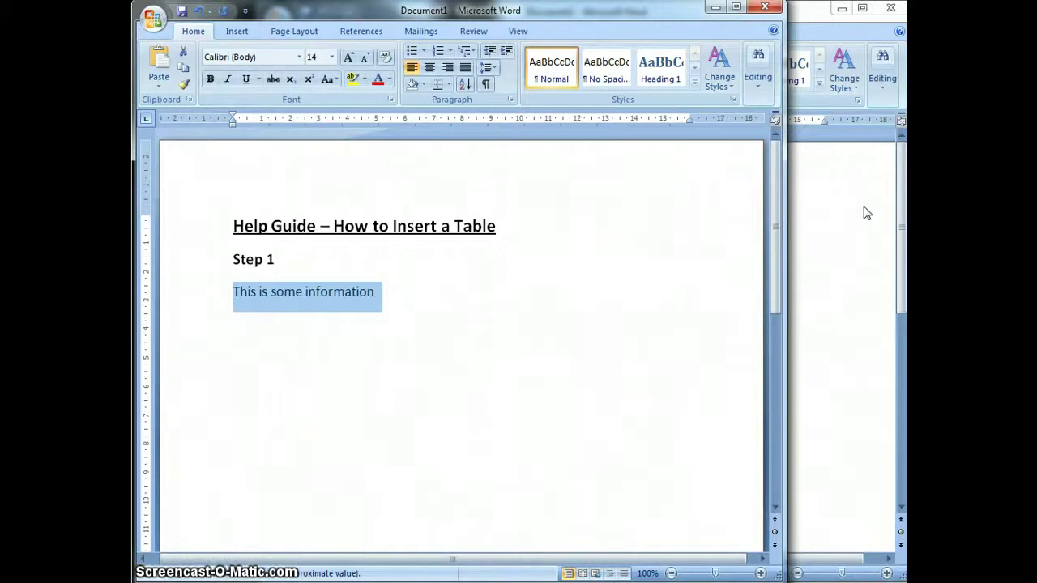
left_click(864, 207)
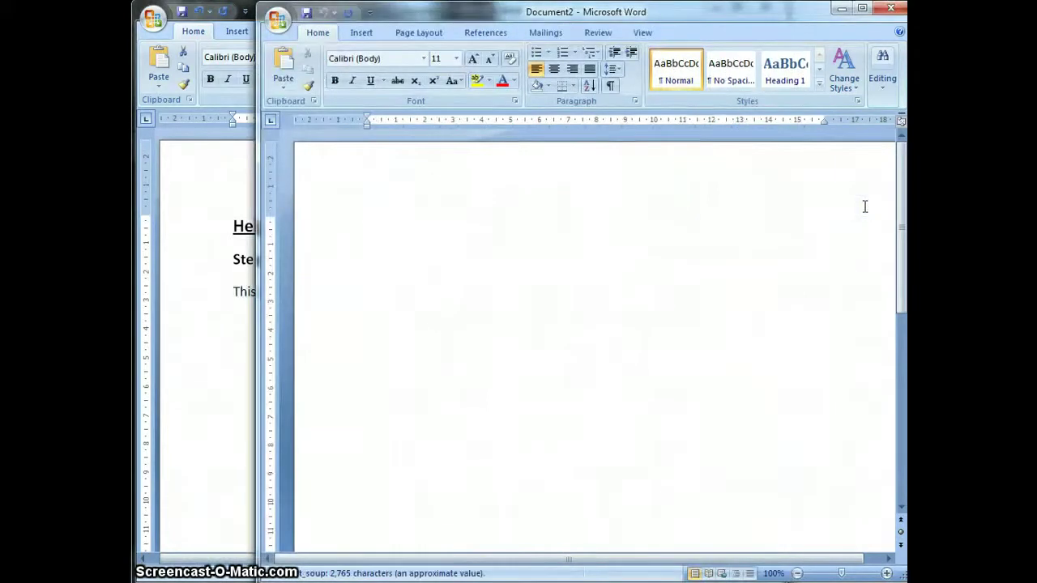
left_click(875, 200)
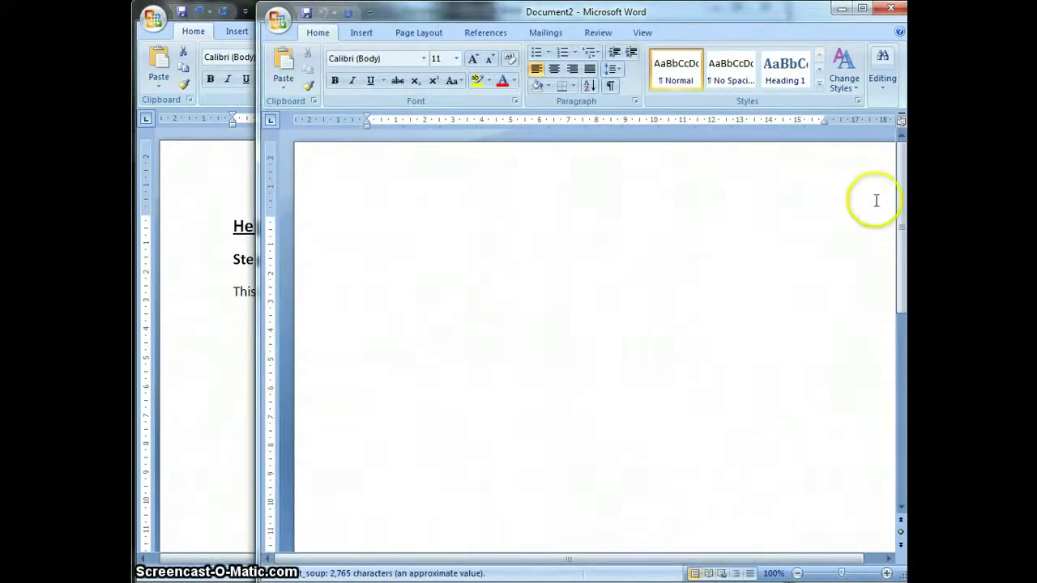
left_click(200, 360)
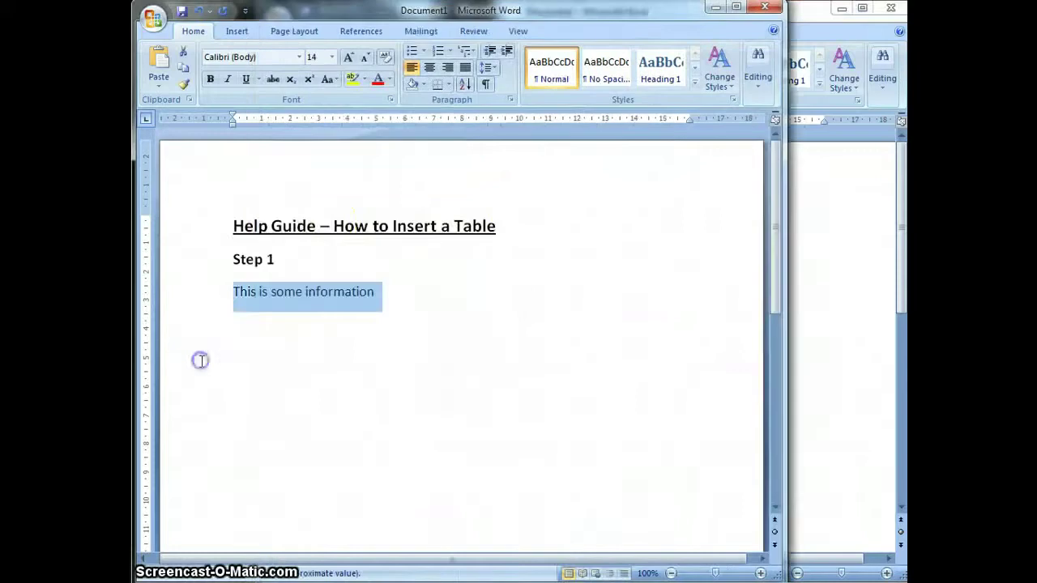
Capture the ribbon area of the second Word document with its Insert commands displayed, using a rectangular Snipping Tool capture
left_click(828, 239)
left_click(796, 229)
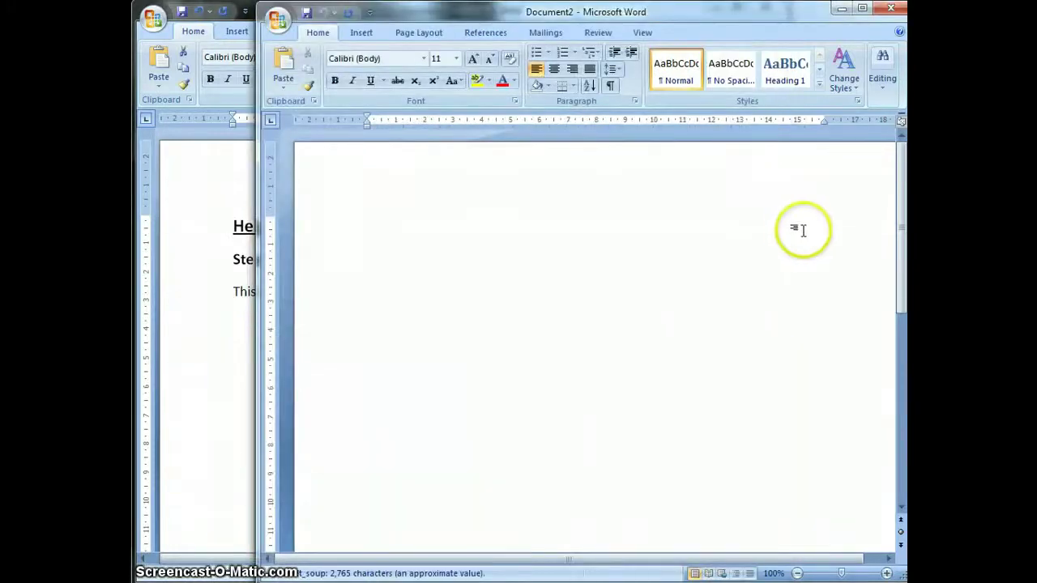
left_click(361, 33)
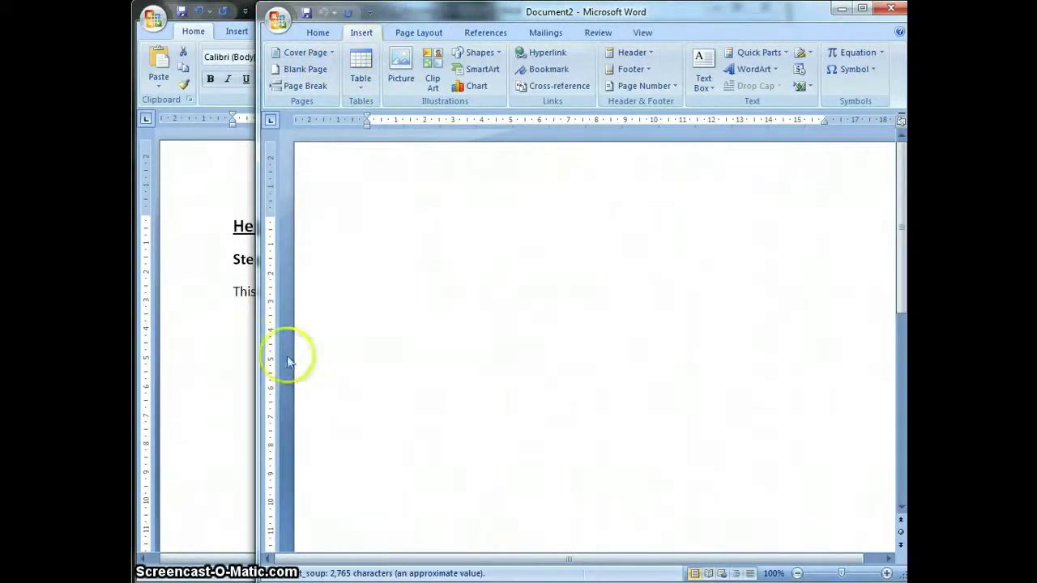
left_click(146, 571)
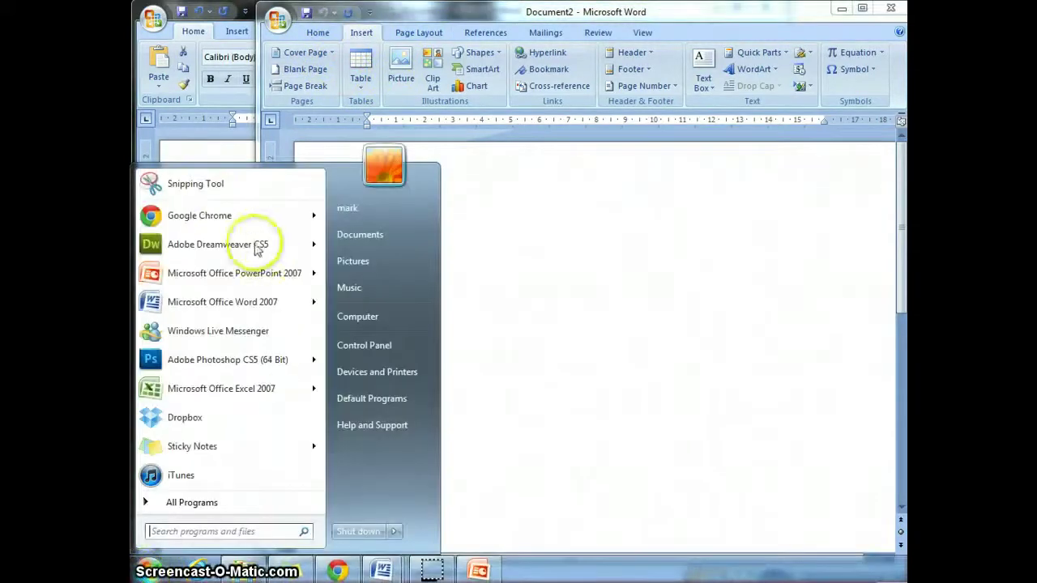
left_click(215, 186)
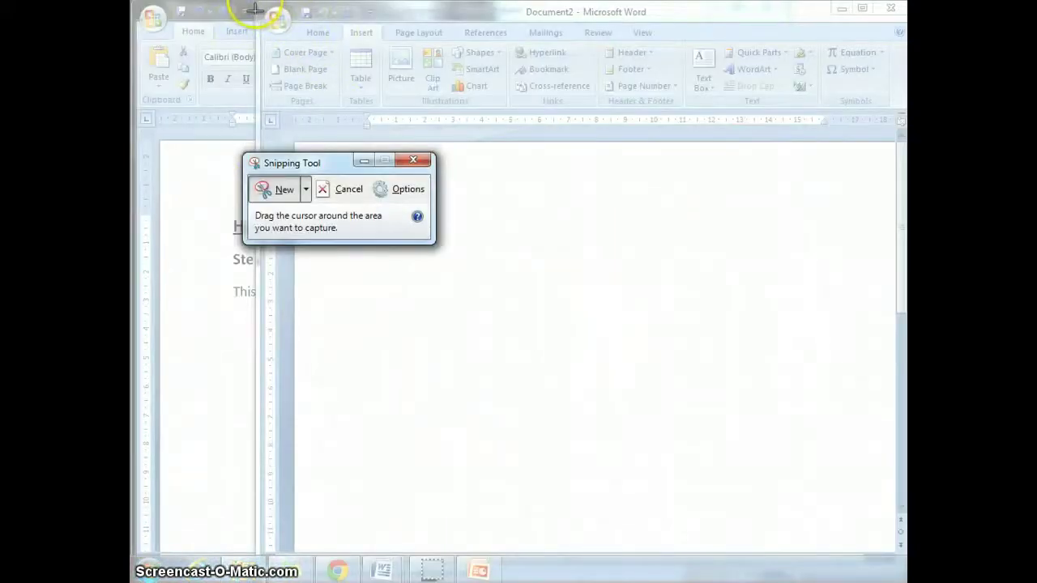
left_click_drag(254, 3, 512, 116)
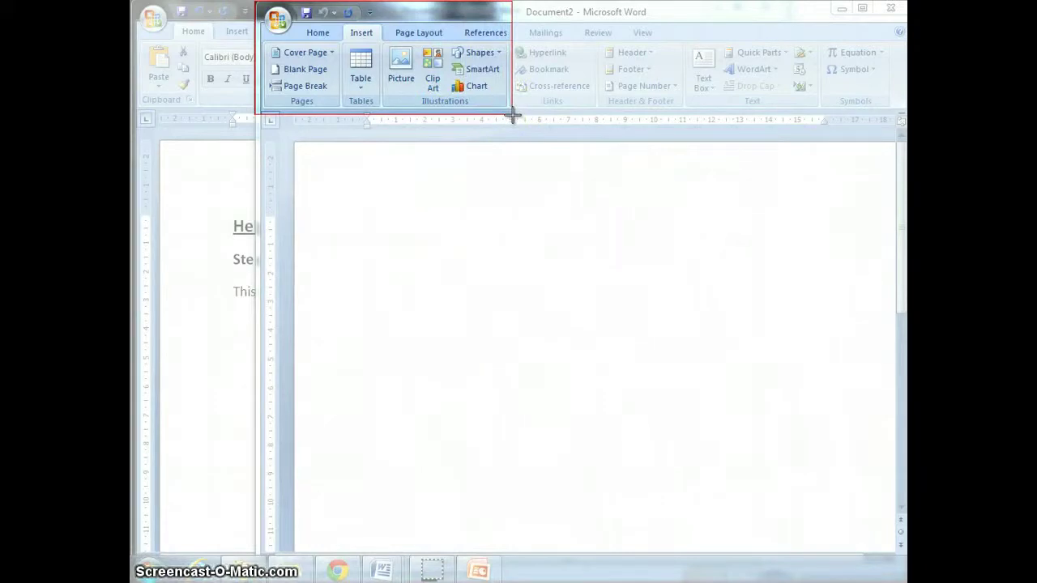
left_click(479, 134)
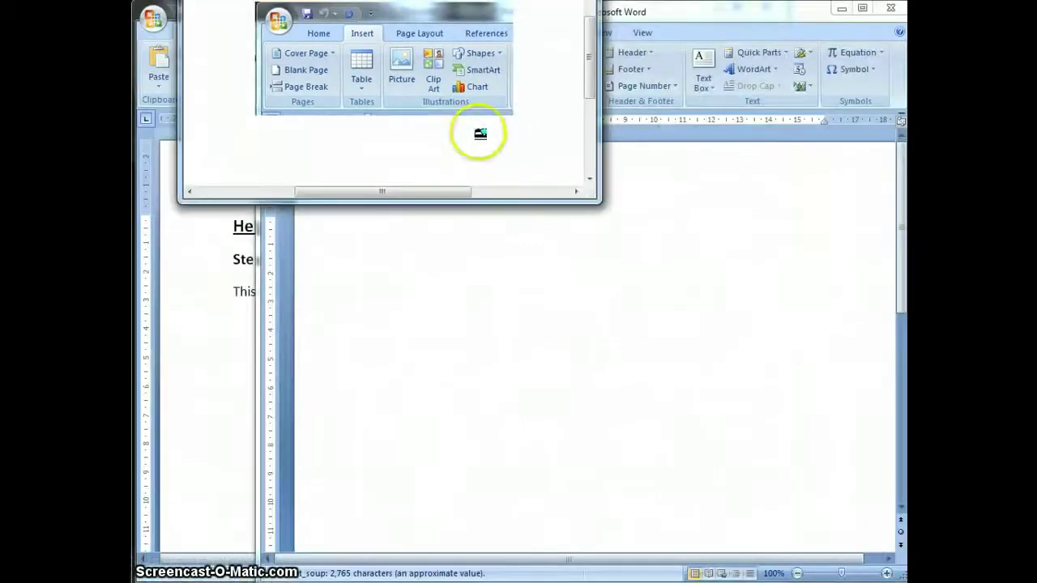
Circle the Insert tab on the captured snip with the red pen and copy the marked snip
left_click_drag(613, 73, 609, 102)
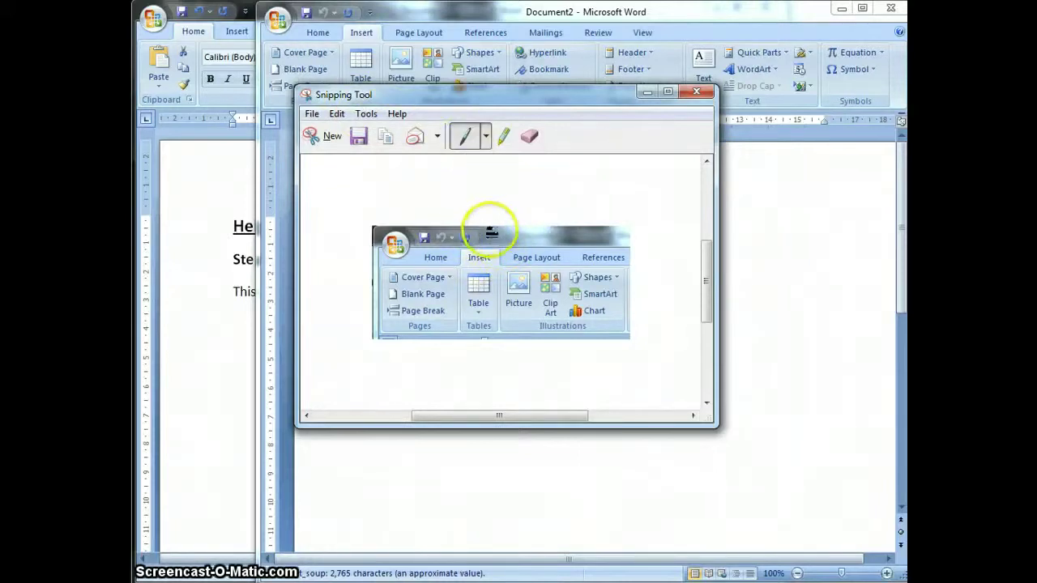
mouse_move(496, 237)
left_mouse_down()
mouse_move(453, 242)
mouse_move(451, 269)
mouse_move(480, 278)
mouse_move(504, 259)
mouse_move(501, 240)
mouse_move(486, 236)
left_mouse_up()
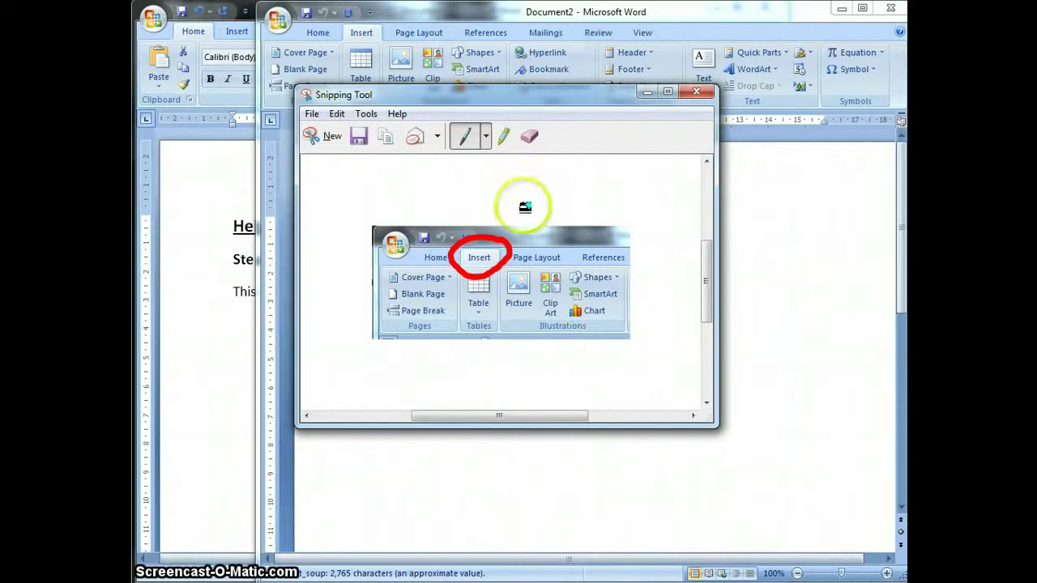
left_click(385, 138)
Replace the line "This is some information" in the help guide with the copied snip
left_click(213, 328)
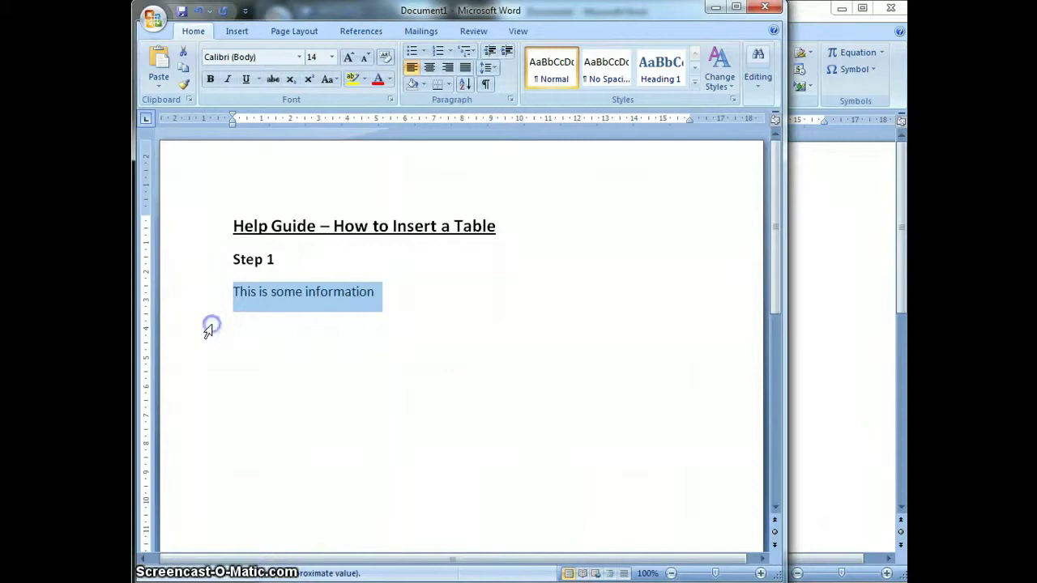
left_click(409, 288)
left_click_drag(403, 289, 243, 301)
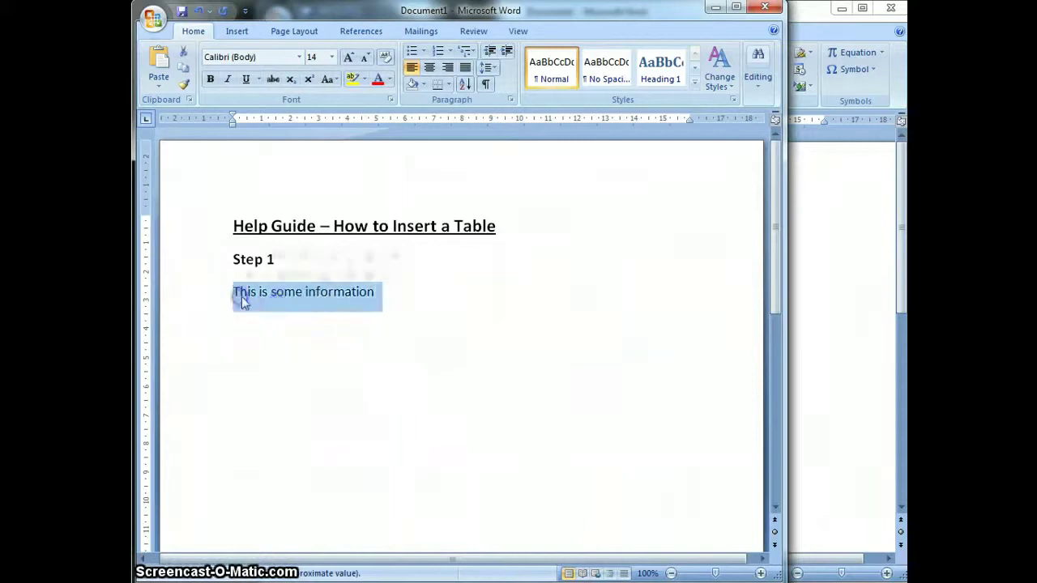
key("Delete")
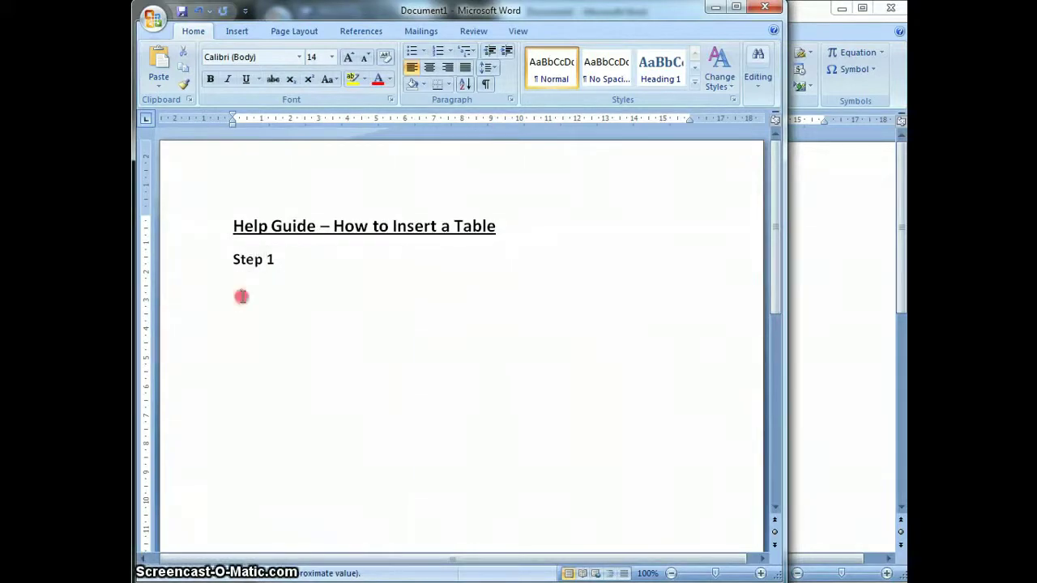
right_click(241, 296)
left_click(289, 340)
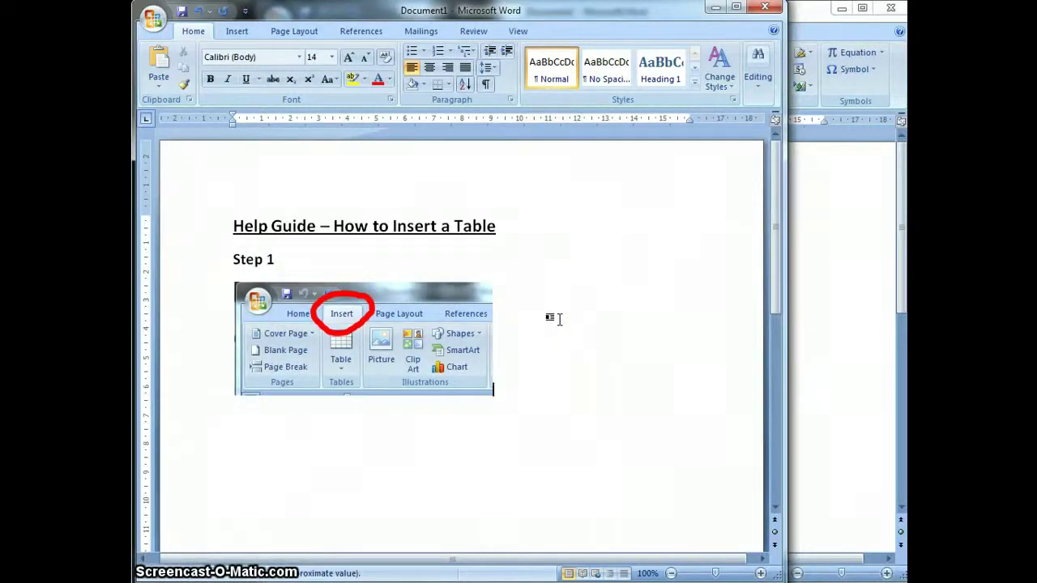
Add the line "Click on the Insert Tab at the Top" in 14 pt text between the Step 1 subheading and the screenshot
left_click(554, 317)
left_click(397, 314)
left_click(297, 276)
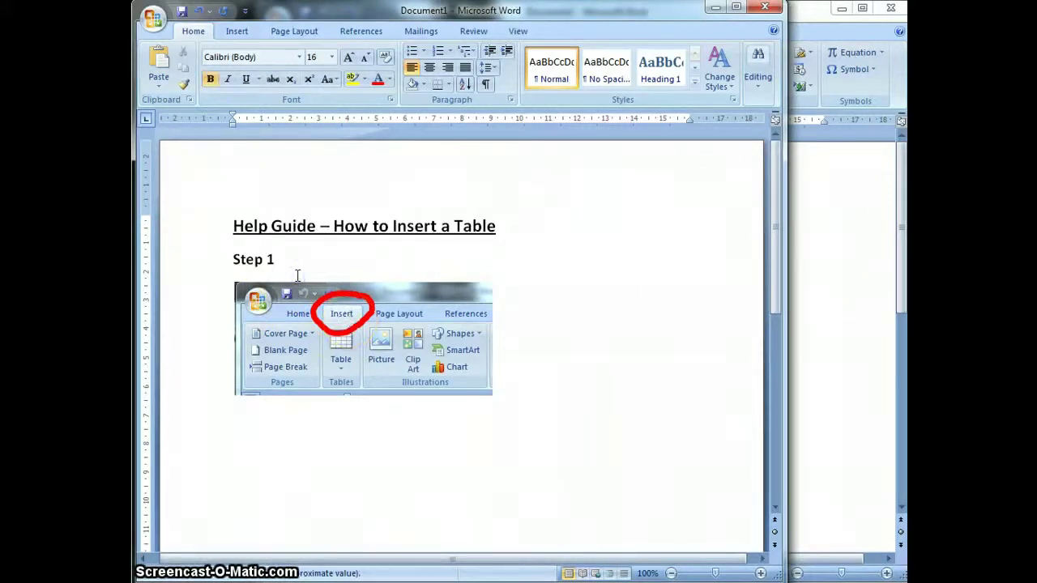
key("Return")
left_click(332, 58)
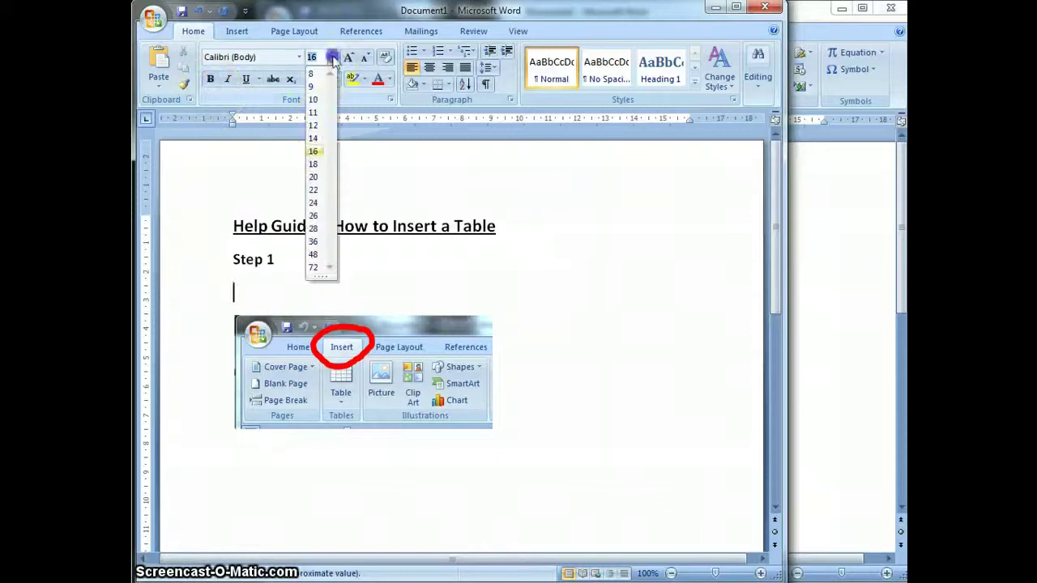
left_click(313, 138)
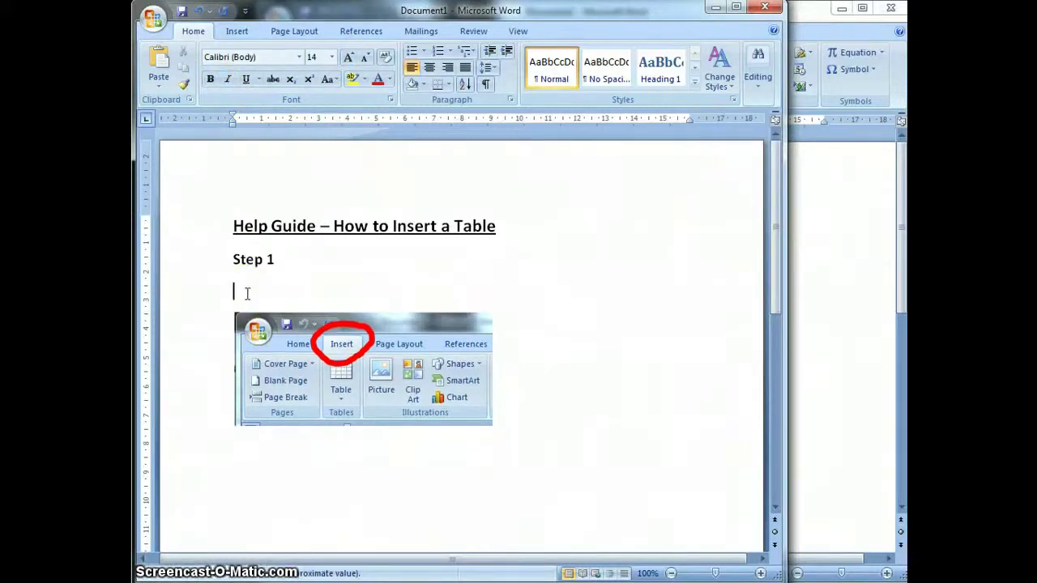
type("Click on the Insert")
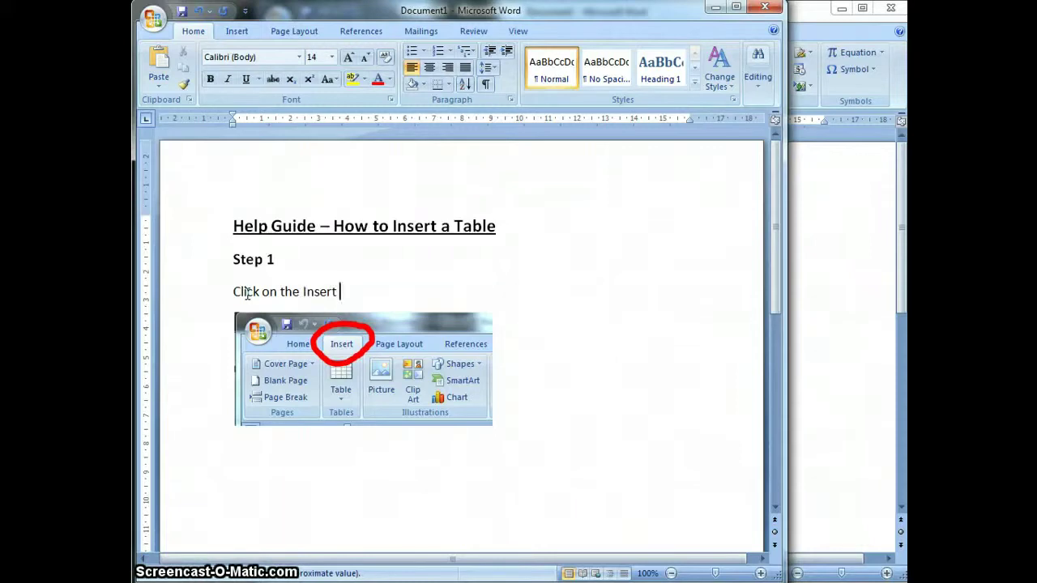
type(" Tab at the Top")
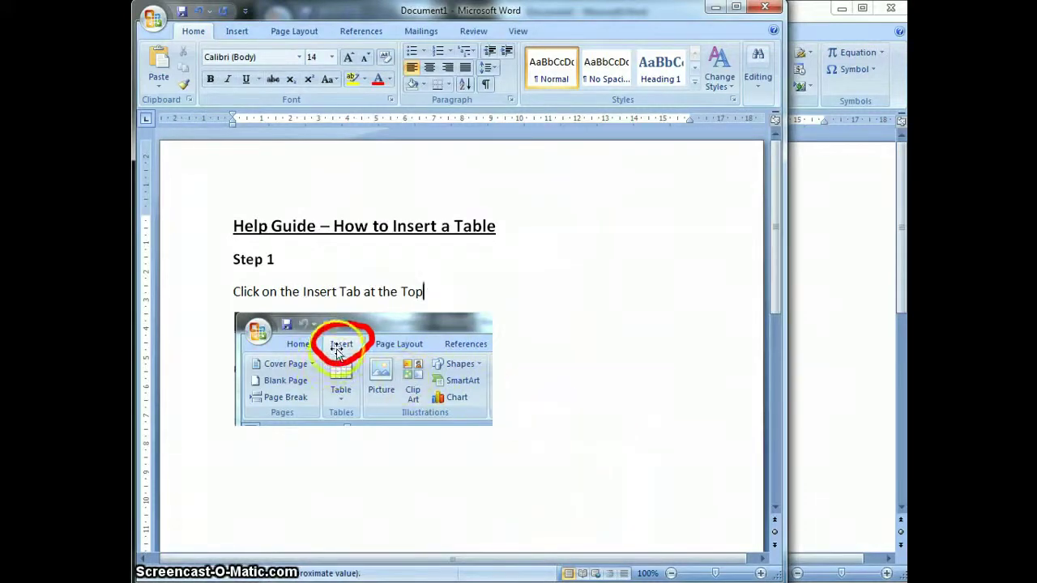
In a widened guide window, set the screenshot's text wrapping to Square and move it to the right of the Step 1 text
scroll(692, 312, "down", 1)
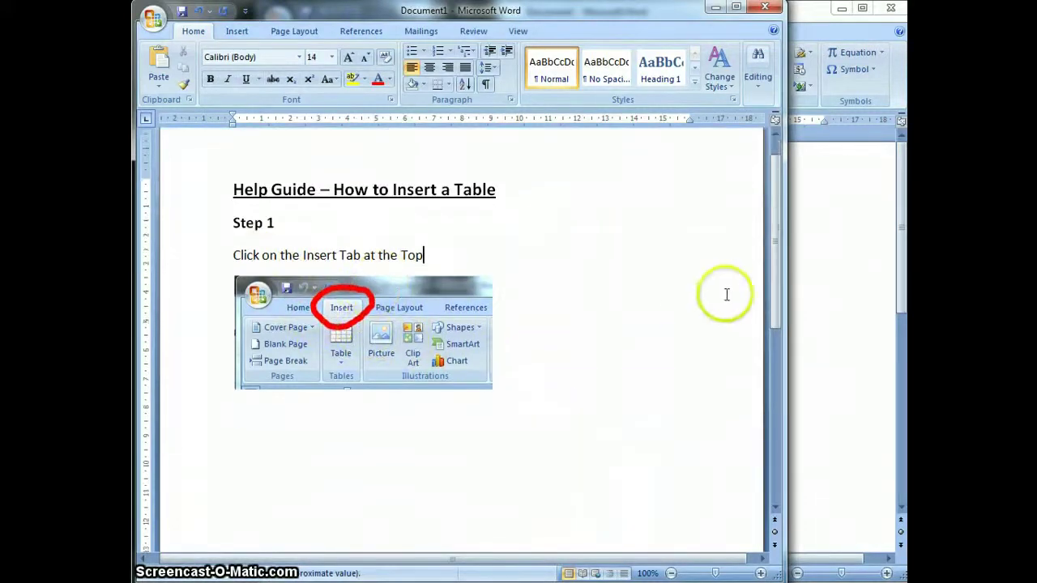
scroll(640, 356, "up", 1)
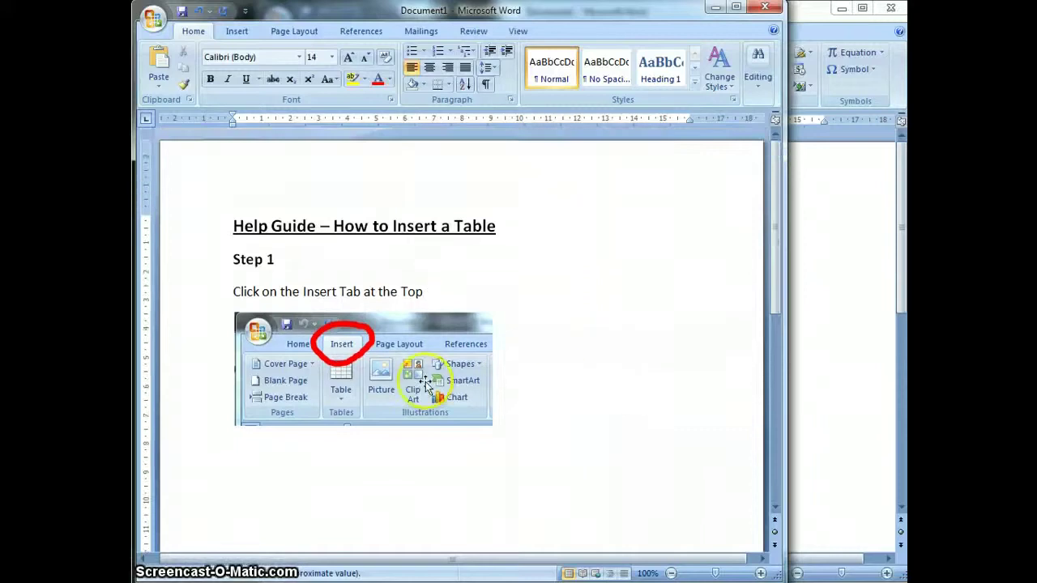
left_click(356, 341)
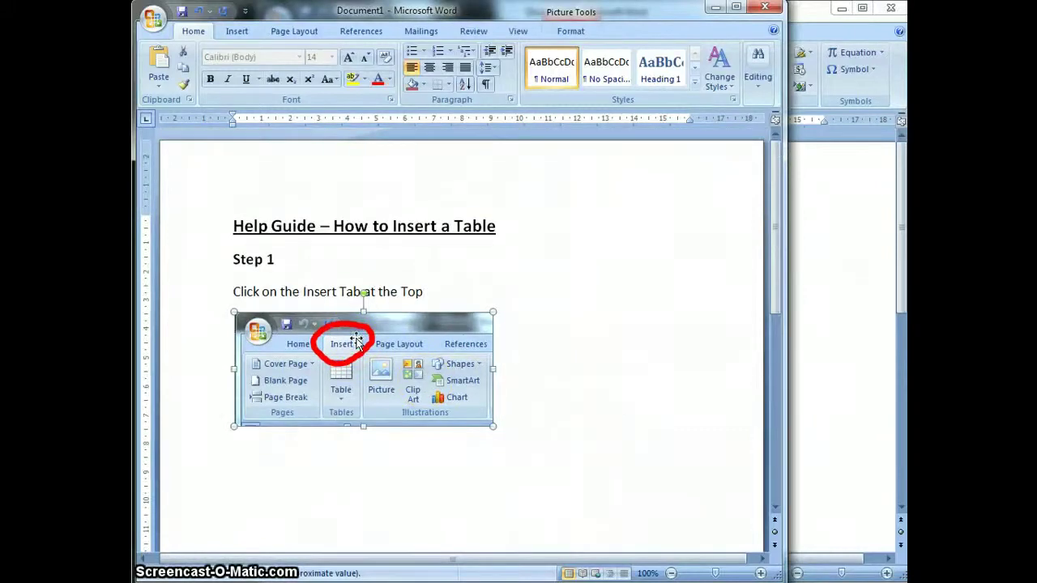
left_click_drag(782, 186, 886, 201)
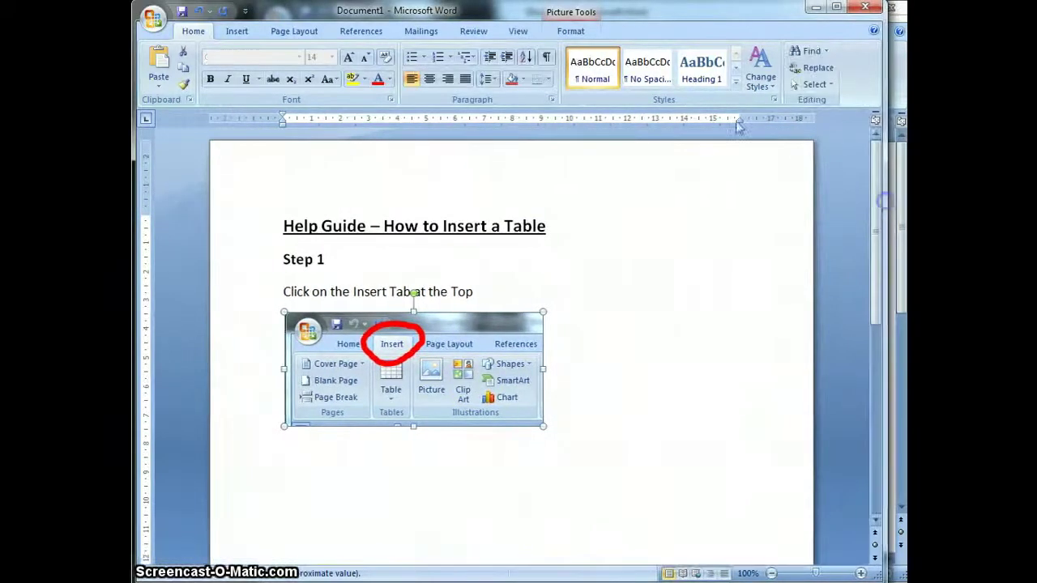
left_click(571, 32)
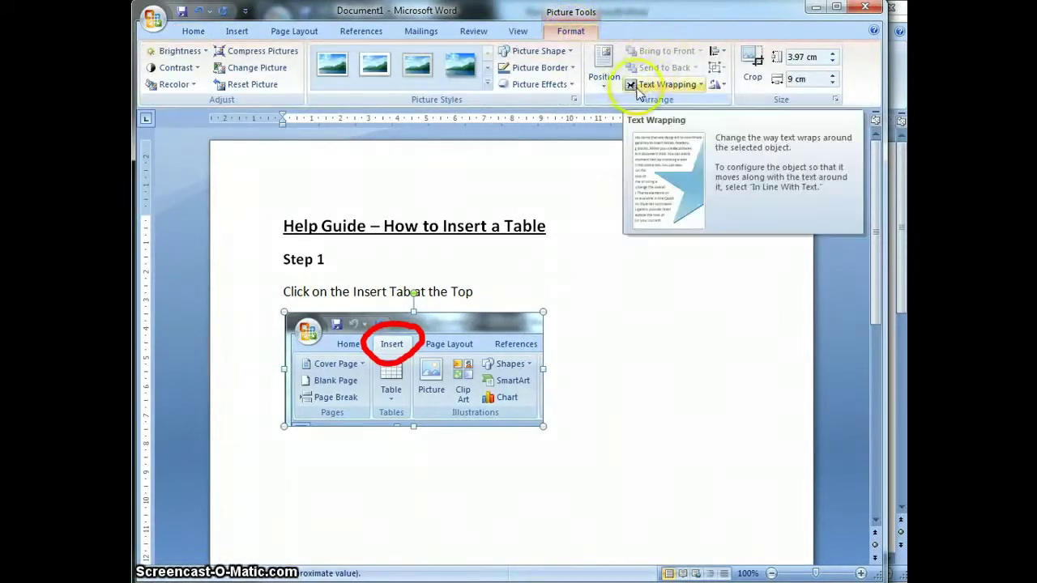
left_click(701, 86)
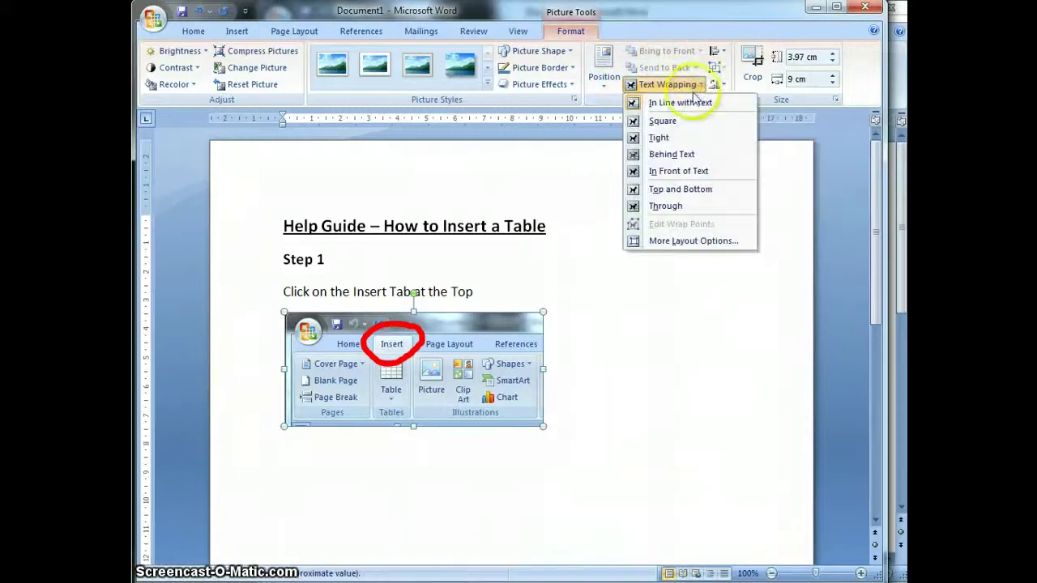
left_click(661, 122)
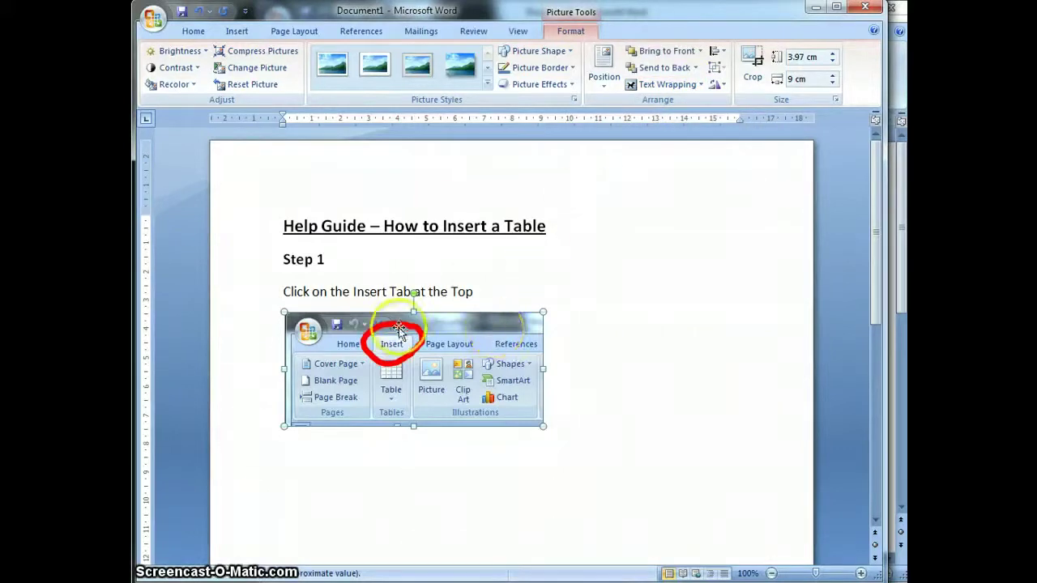
left_click_drag(391, 322, 459, 322)
left_click_drag(375, 378, 560, 323)
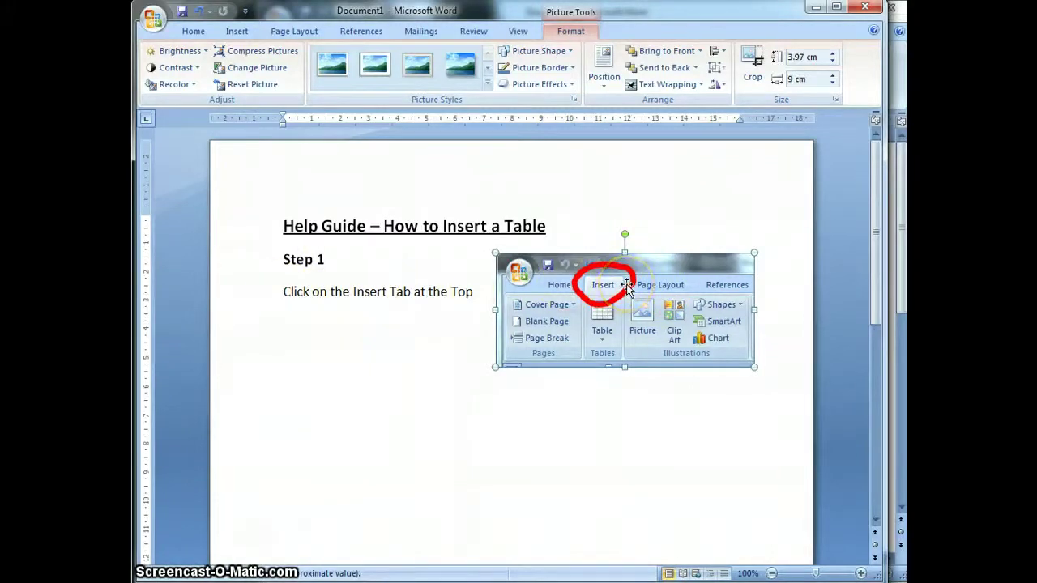
Make the words "Click" and "Insert" bold in the Step 1 instruction
double_click(293, 291)
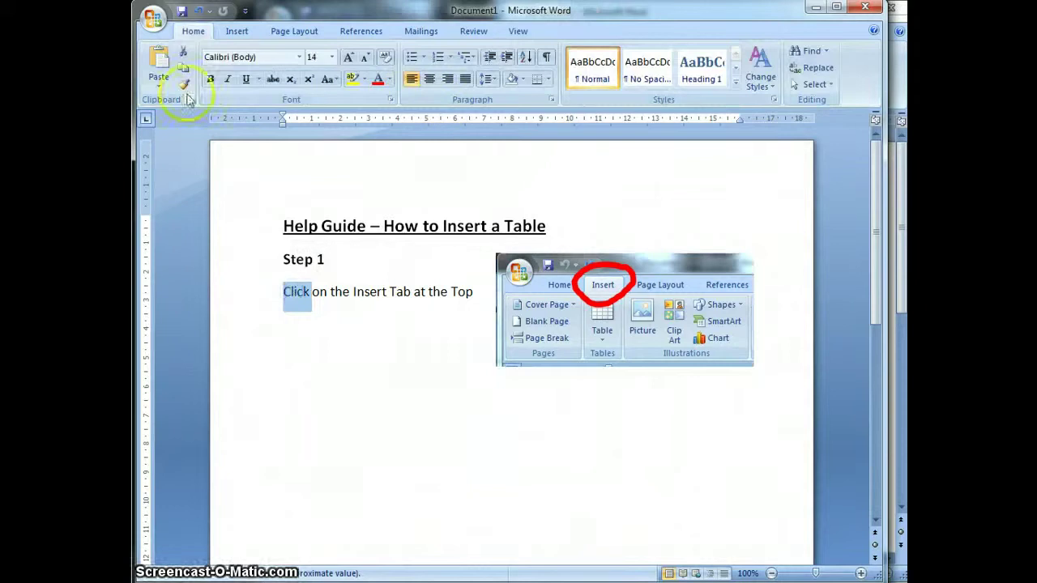
left_click(209, 79)
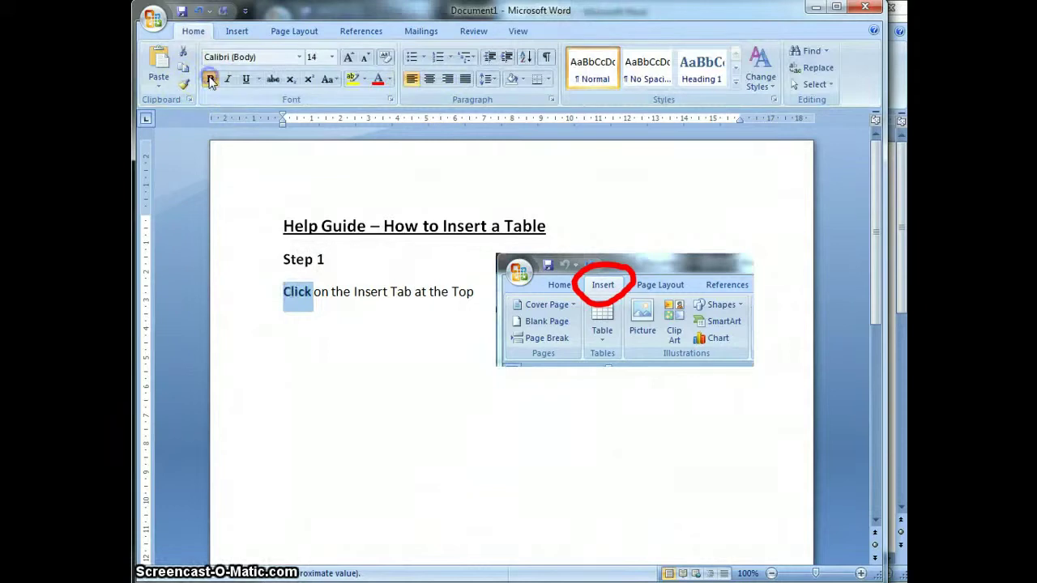
double_click(370, 291)
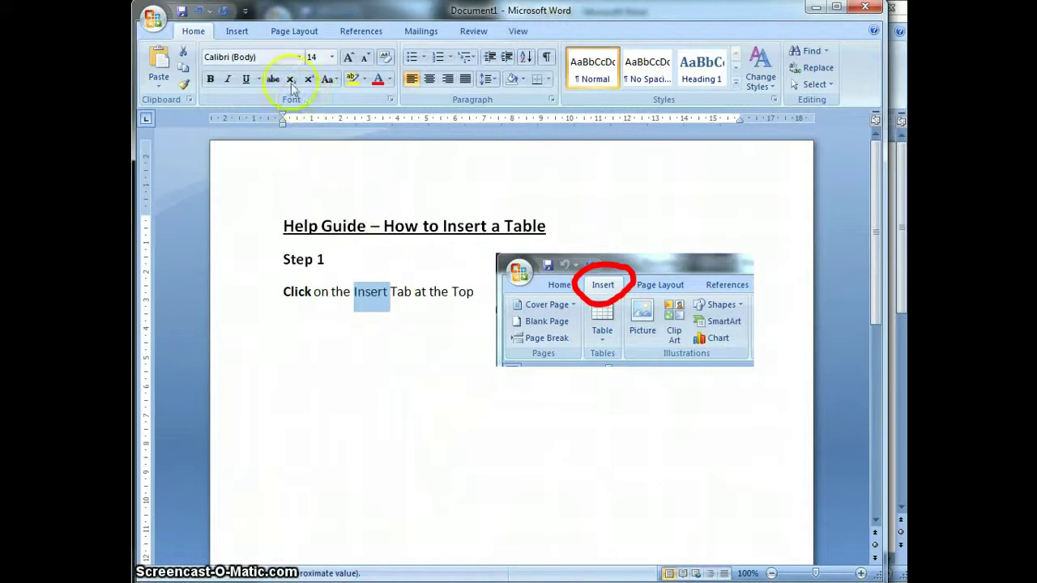
left_click(209, 81)
left_click(380, 321)
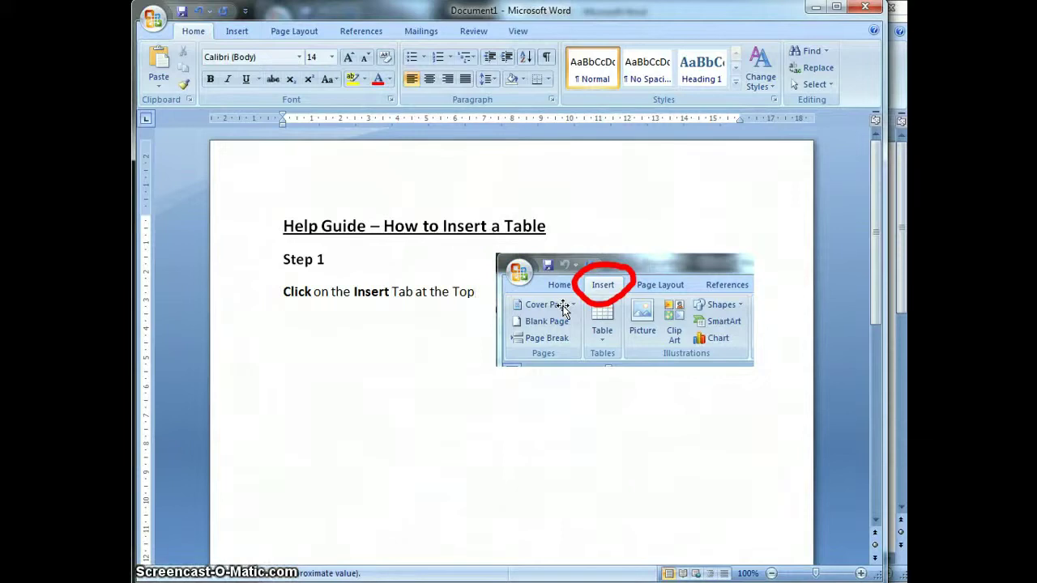
Add a bold 16 pt "Step 2" subheading below the Step 1 section and compare its formatting with the Step 1 subheading
key("Return")
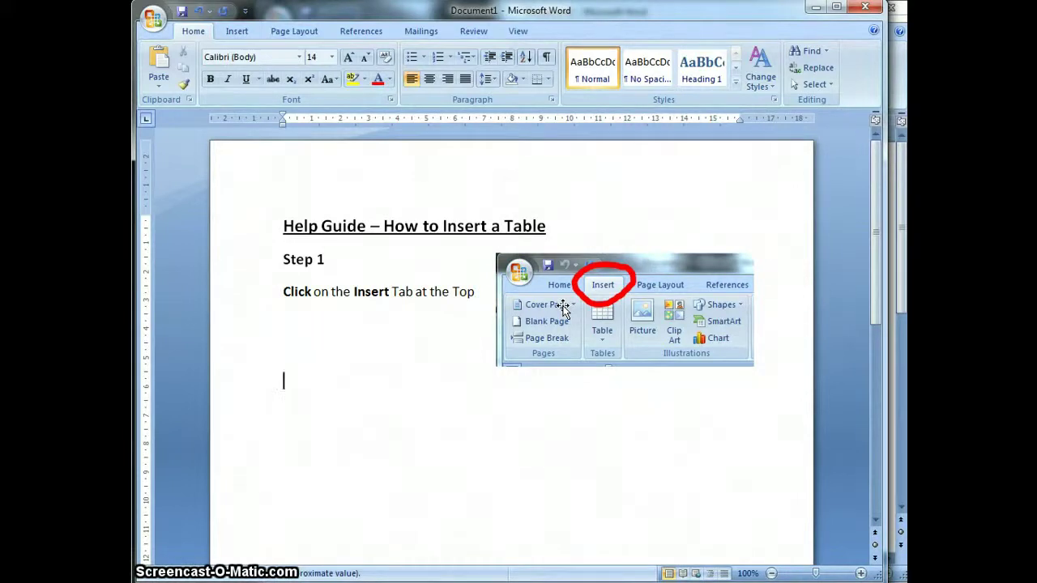
key("Return")
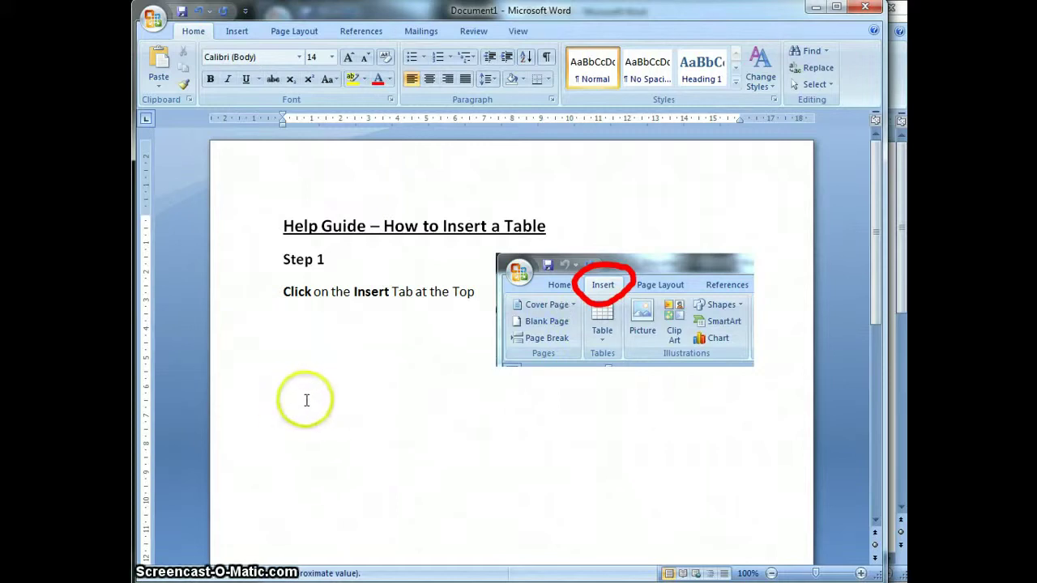
type("Step 2")
left_click_drag(321, 412, 290, 414)
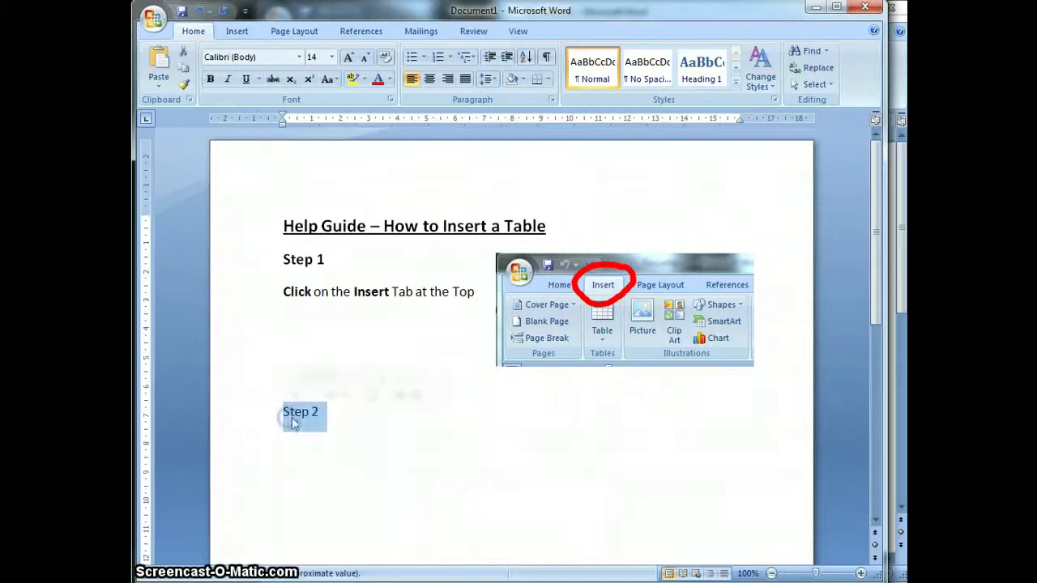
left_click(210, 79)
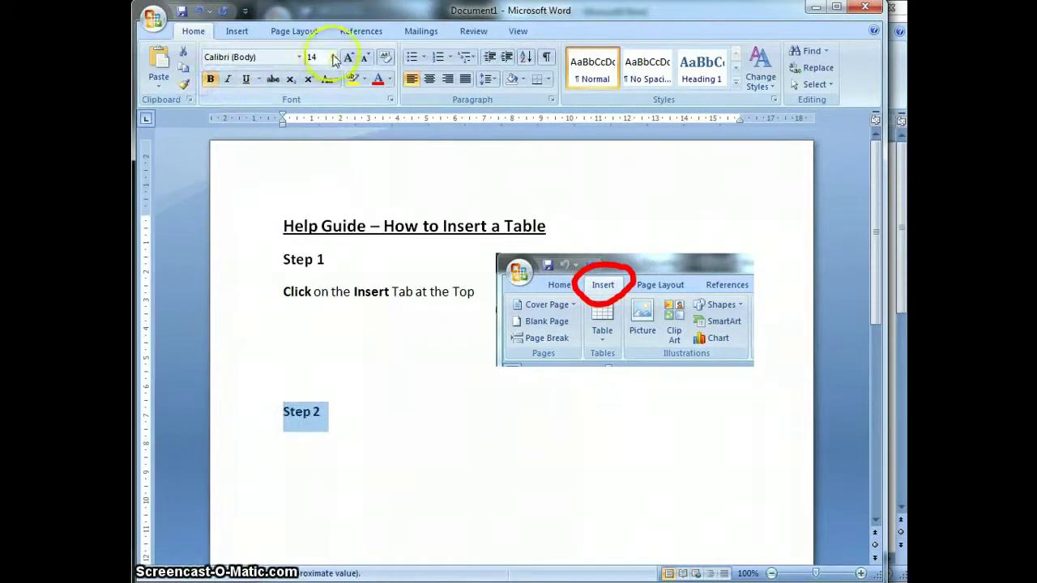
left_click(332, 57)
left_click(315, 149)
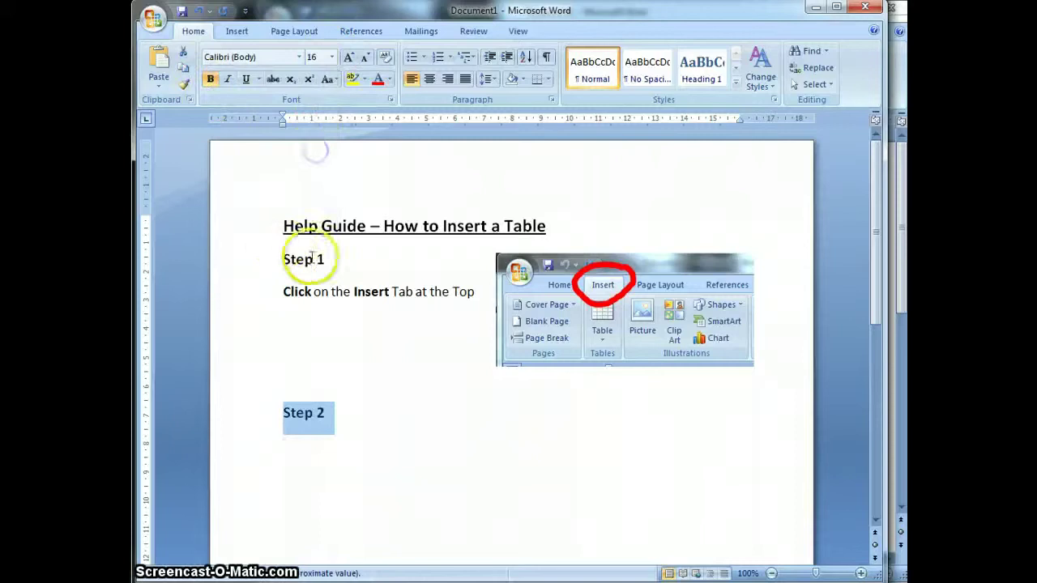
left_click_drag(275, 259, 332, 260)
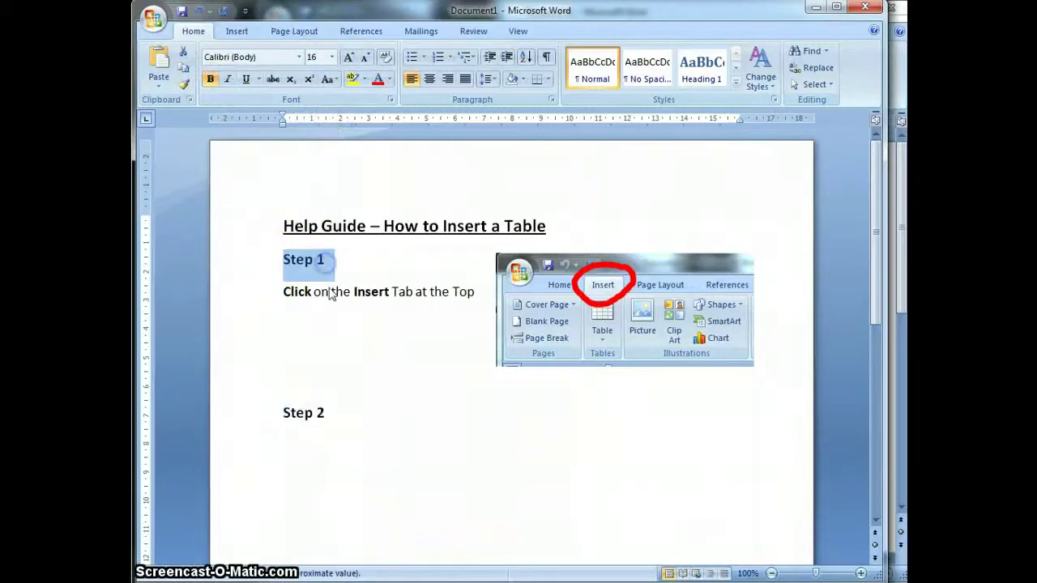
Start a regular 14 pt line below the Step 2 subheading and bring the second document forward beside the narrowed guide window
left_click(333, 413)
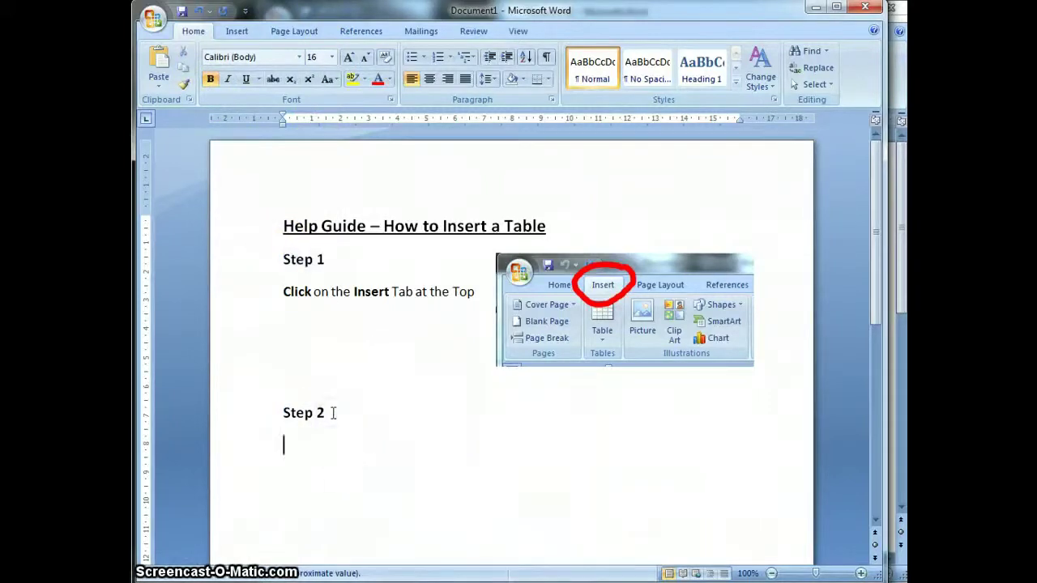
left_click(332, 57)
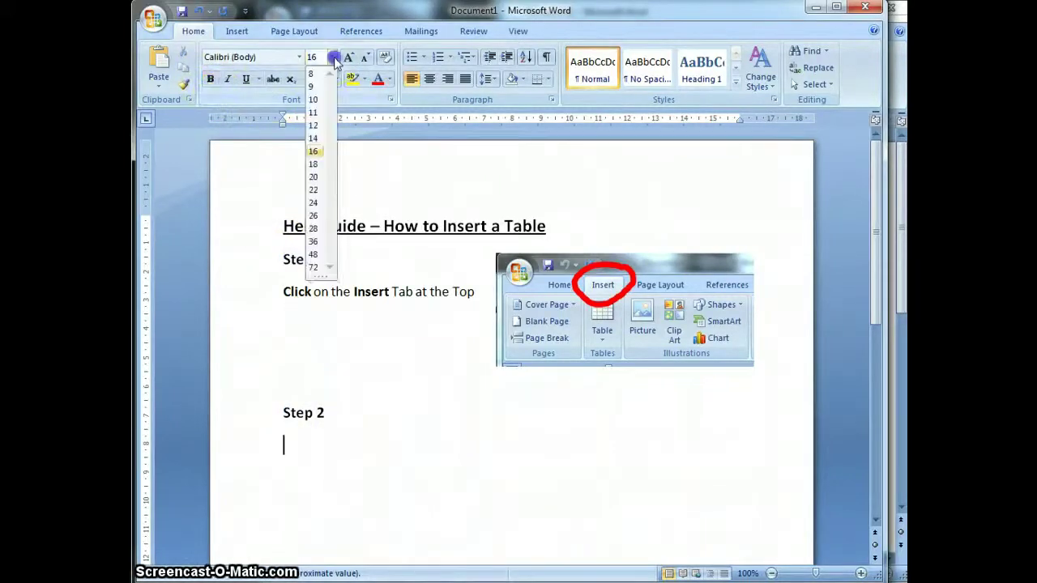
left_click(310, 135)
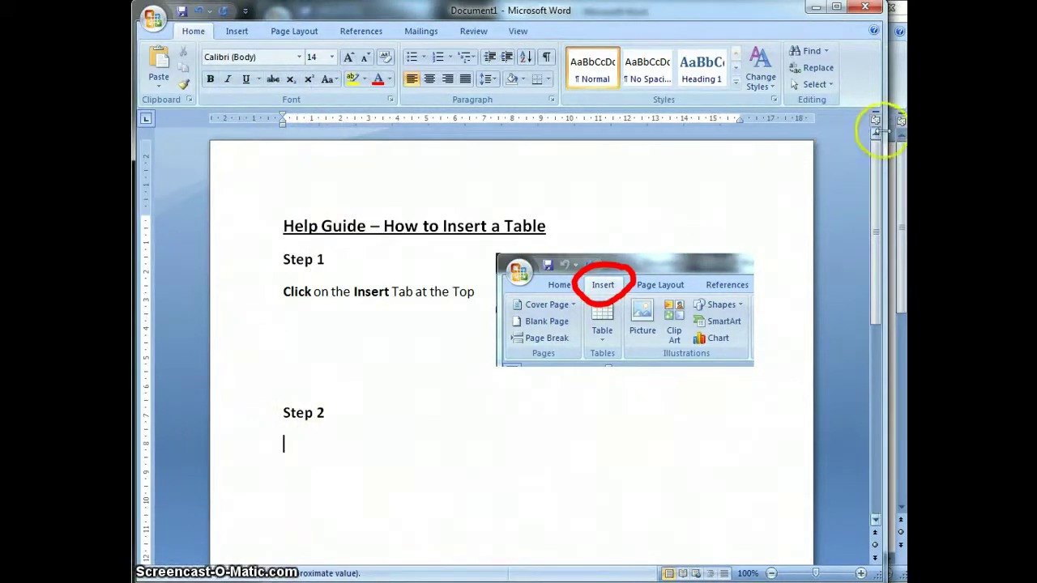
left_click_drag(884, 134, 665, 155)
left_click(738, 21)
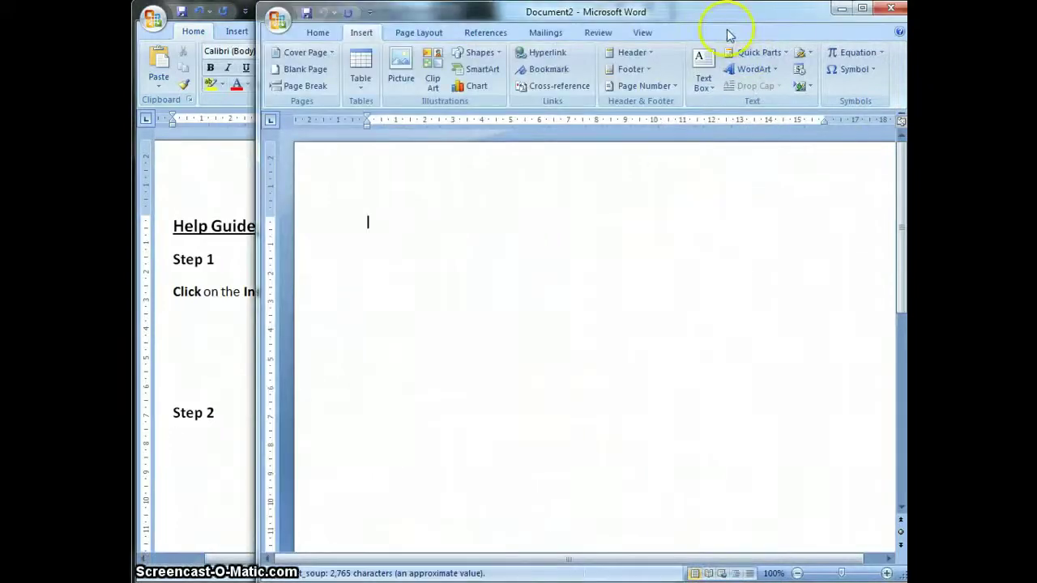
Try to capture the open Table grid in the second document with the Snipping Tool
left_click(368, 77)
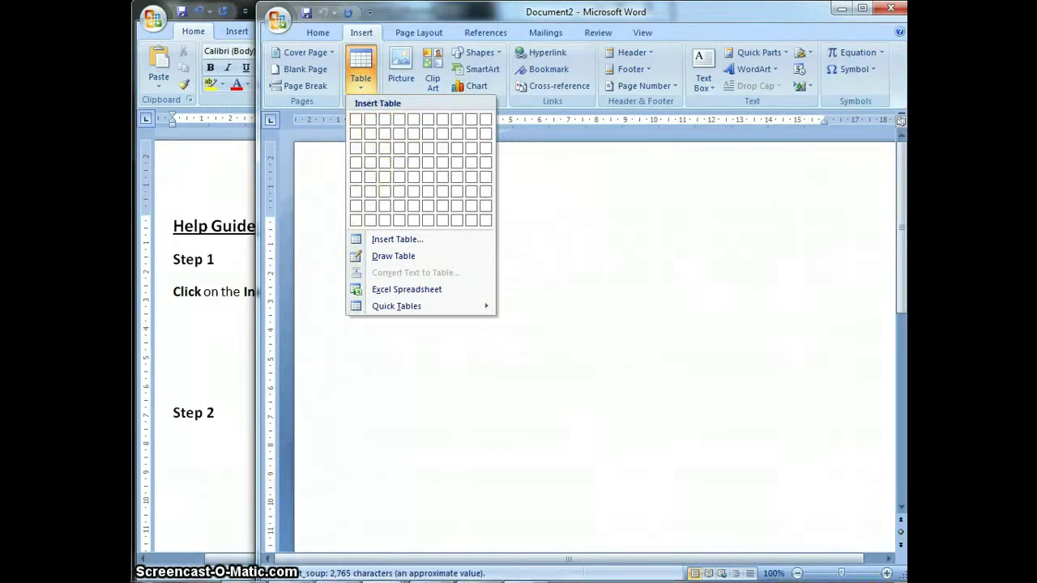
mouse_move(243, 576)
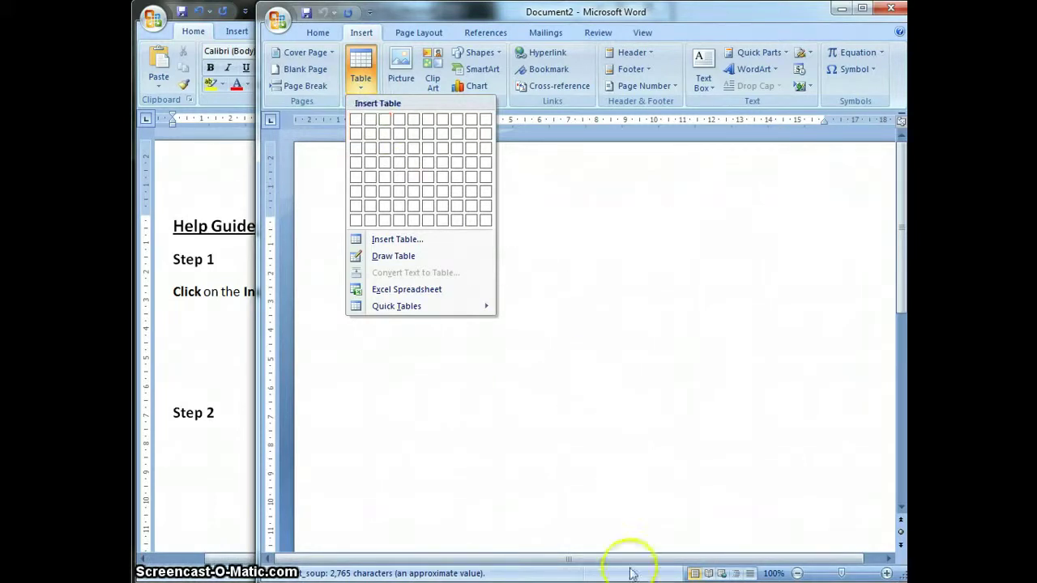
left_click(526, 572)
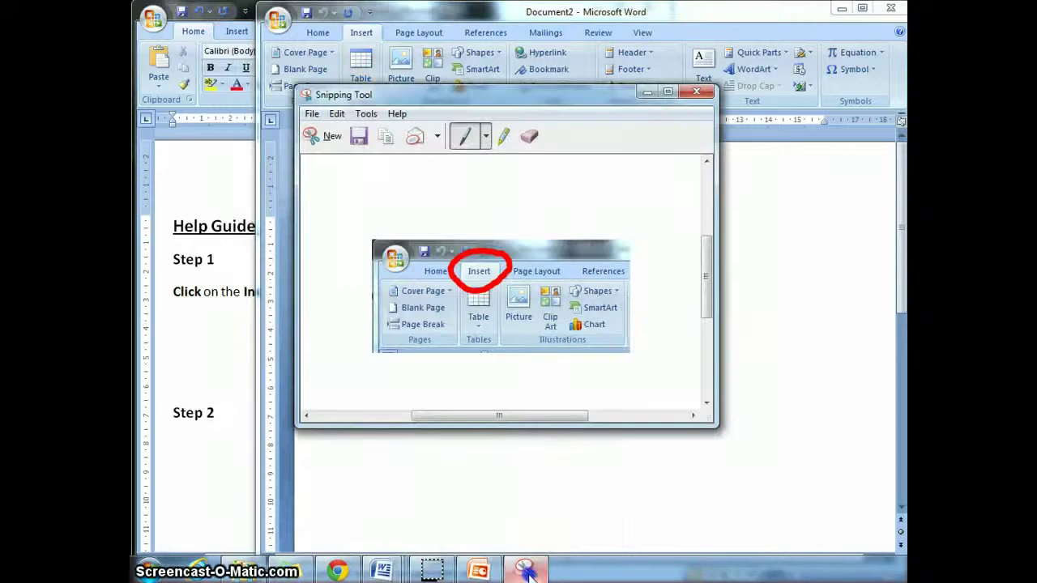
left_click(331, 135)
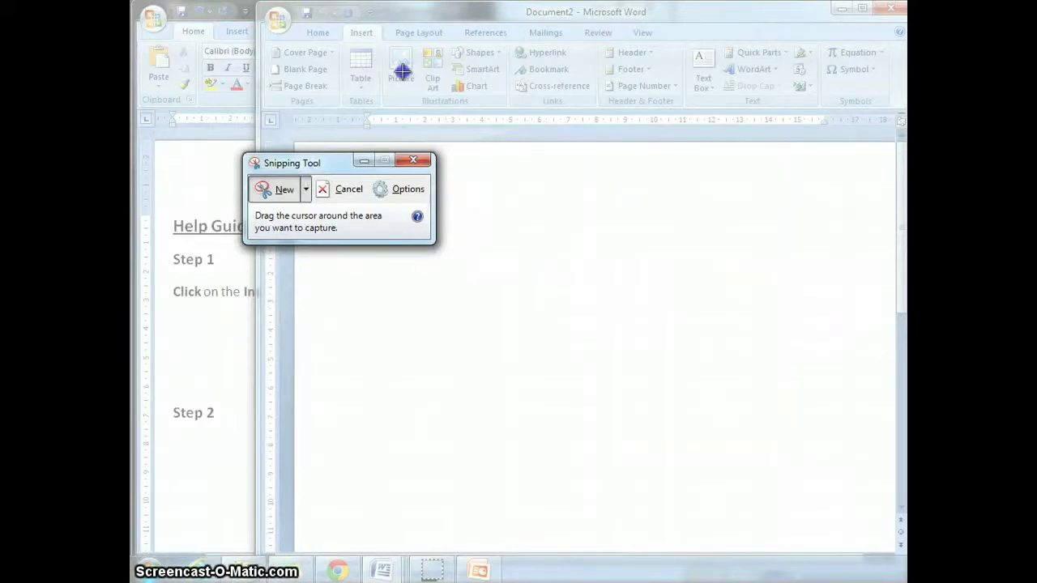
left_click(409, 163)
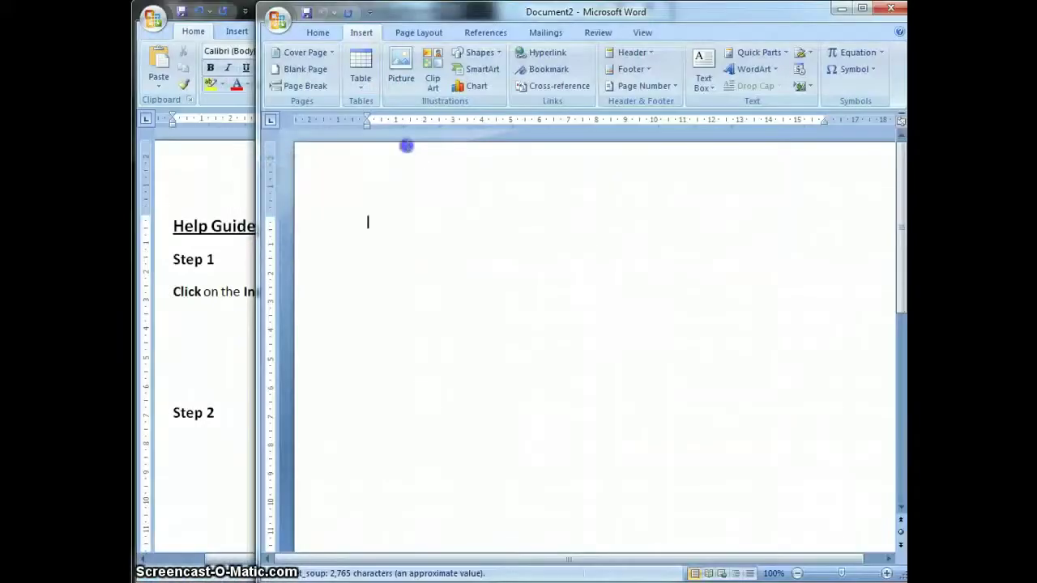
Capture the whole screen with a 3x2 table highlighted in the second document's Table grid and paste it below the guide's Step 2 subheading
left_click(359, 77)
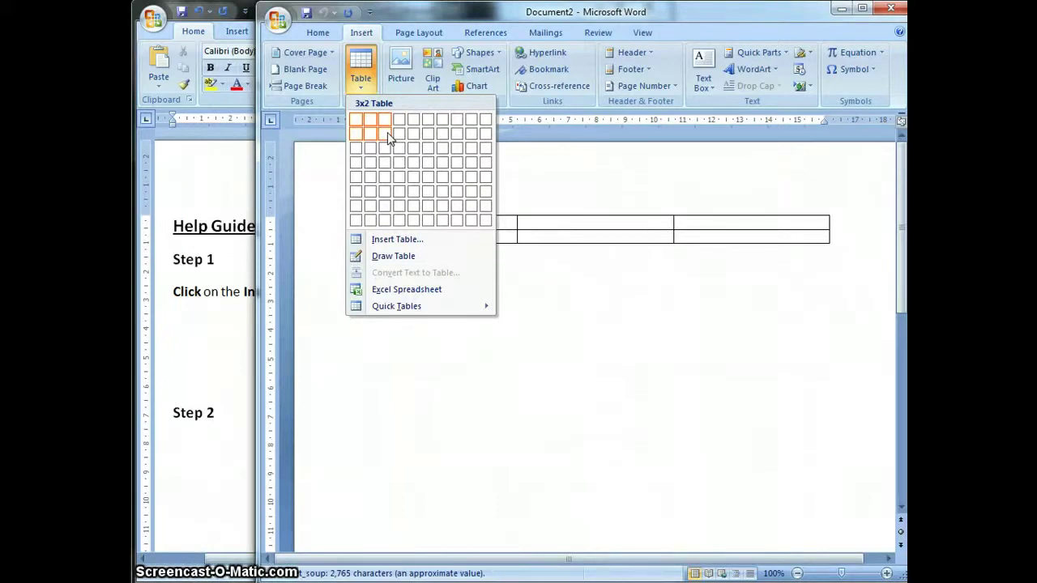
left_click(228, 417)
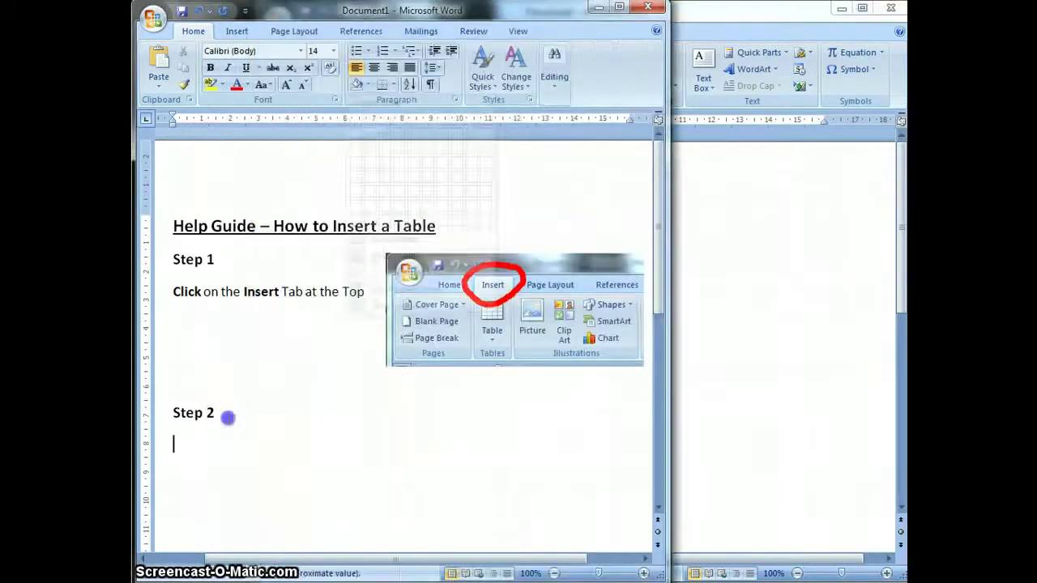
left_click(193, 440)
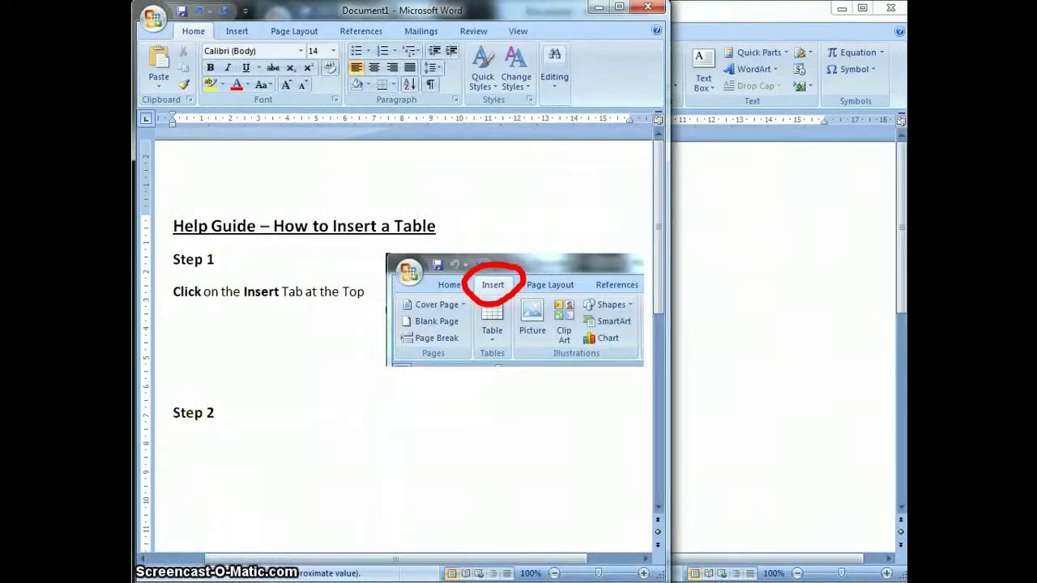
left_click(300, 284)
right_click(288, 268)
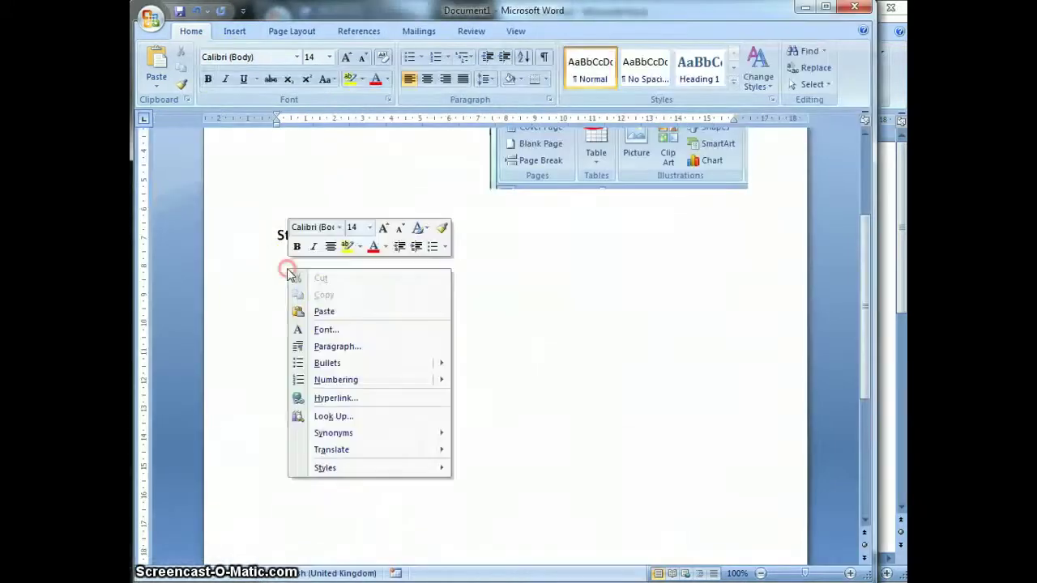
left_click(324, 311)
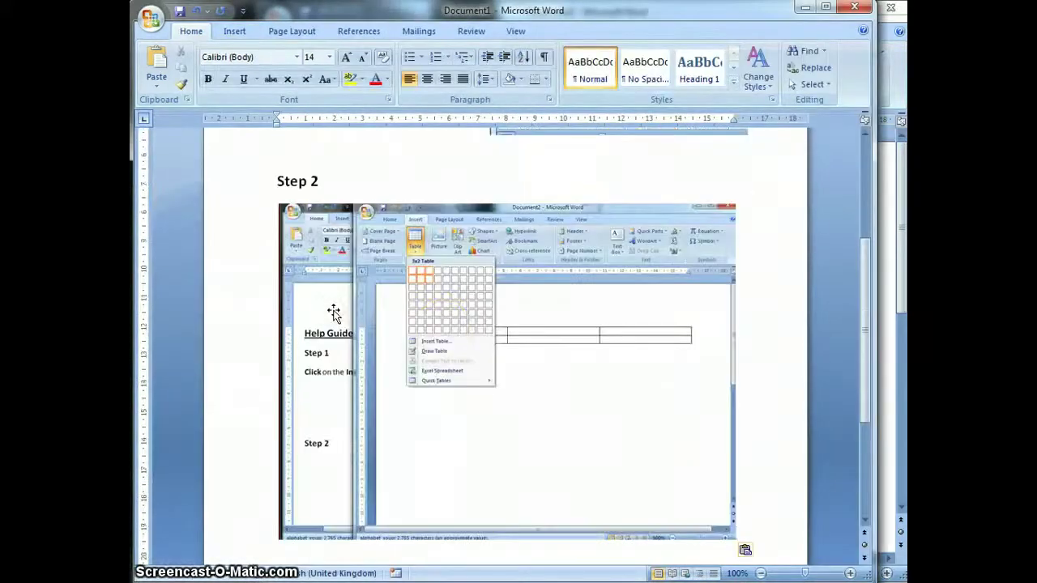
left_click(476, 411)
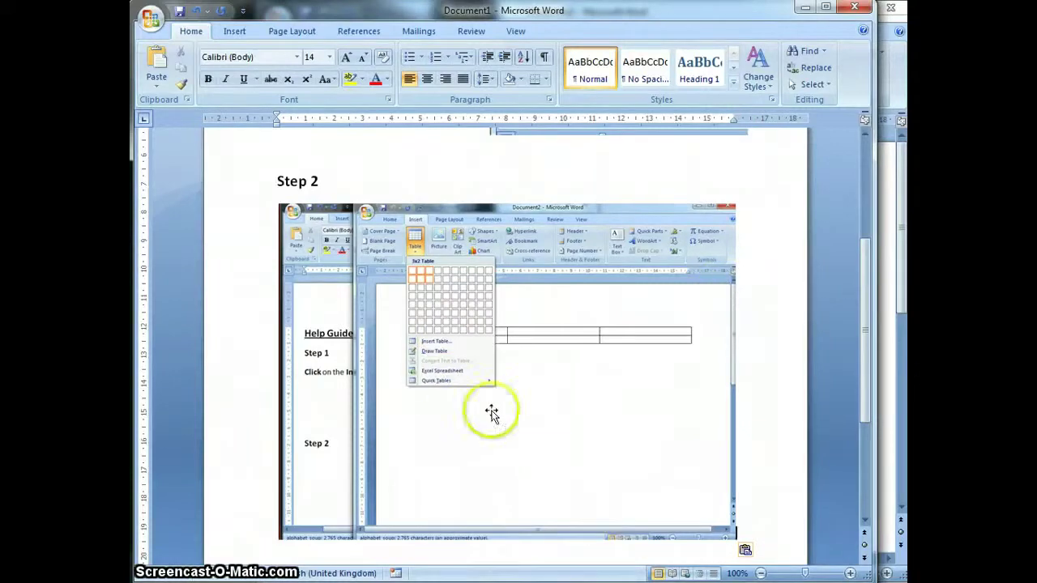
left_click(538, 311)
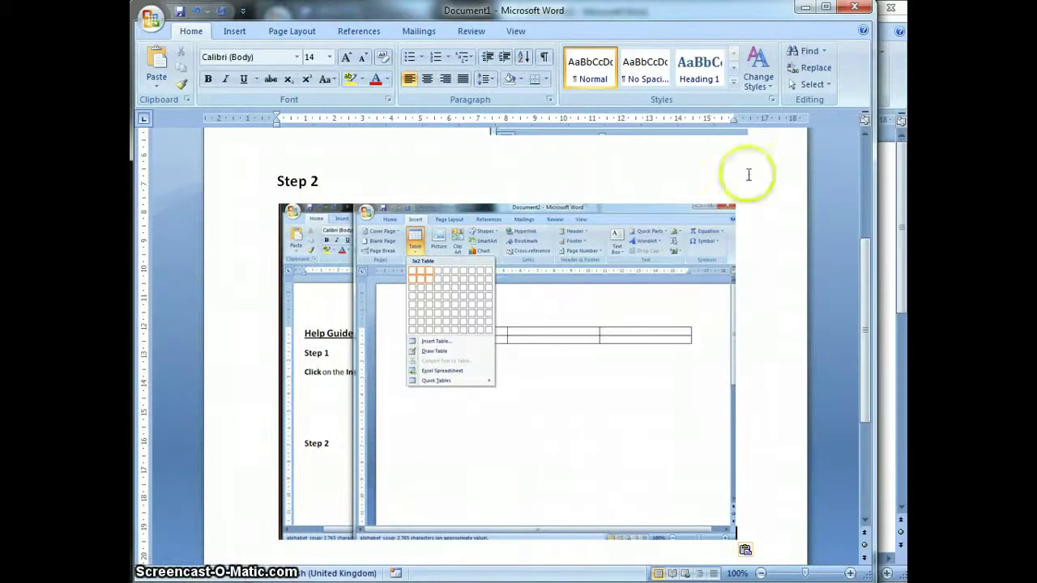
left_click(891, 49)
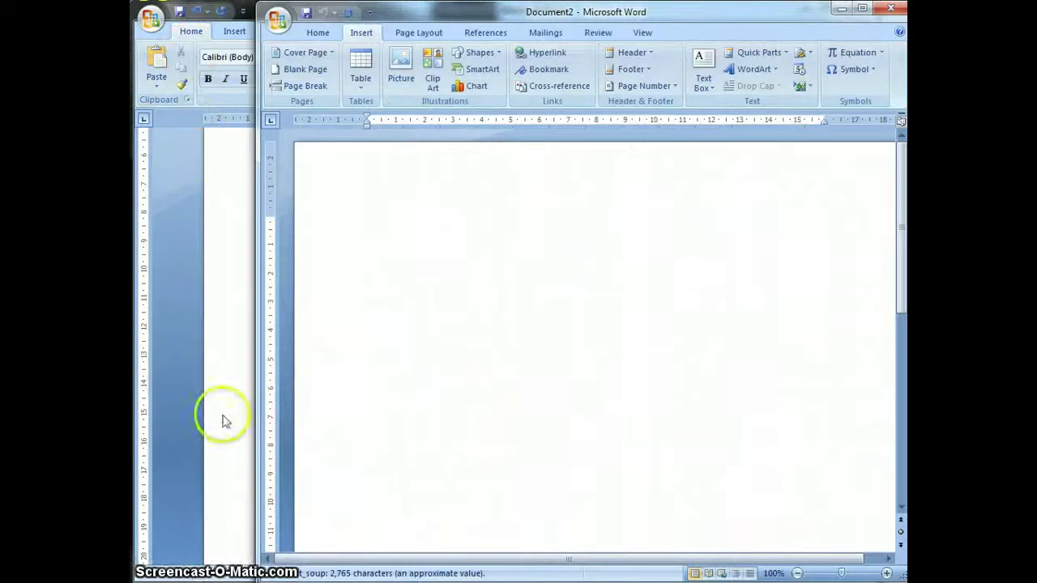
left_click(212, 454)
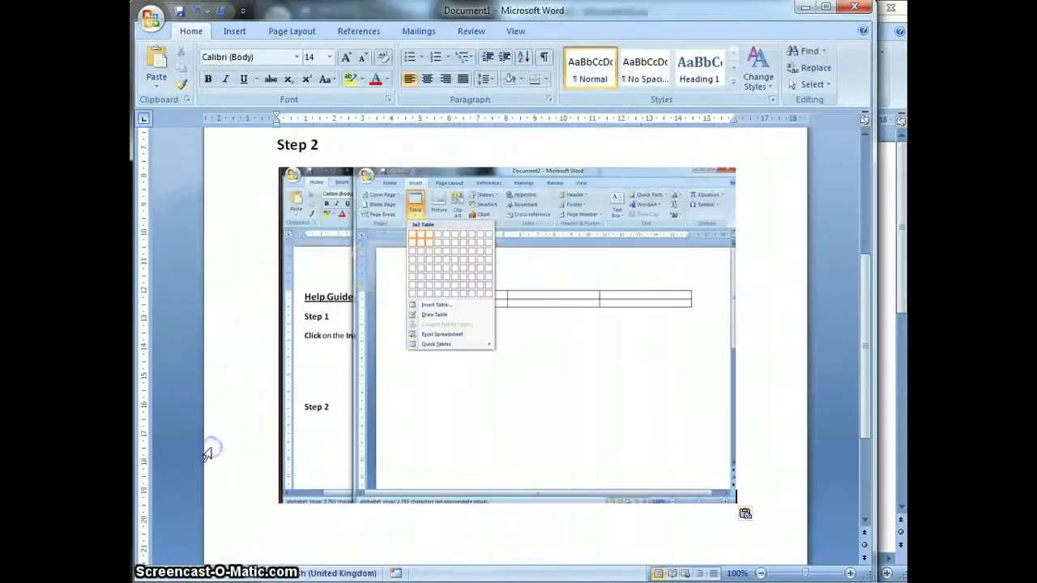
Crop the left side of the Step 2 screenshot to remove the guide window, leaving the picture about 13.33 cm wide
left_click(317, 245)
left_click(566, 33)
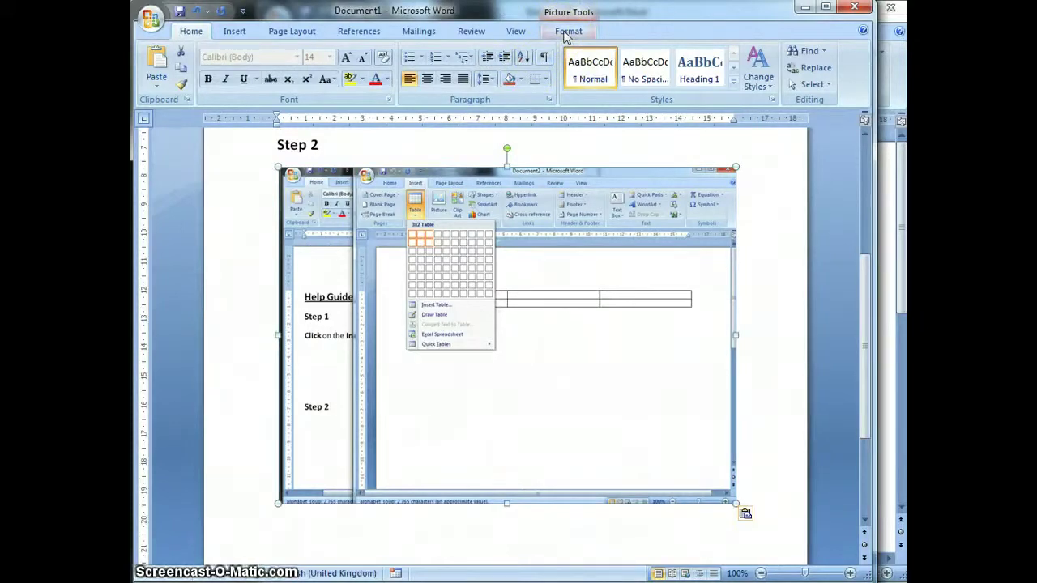
left_click(568, 32)
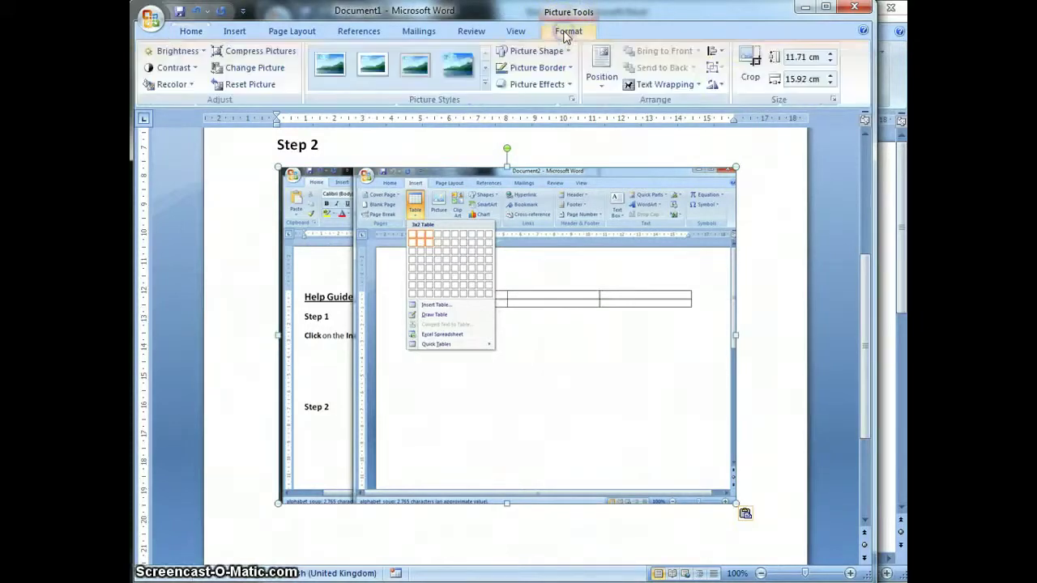
left_click(754, 69)
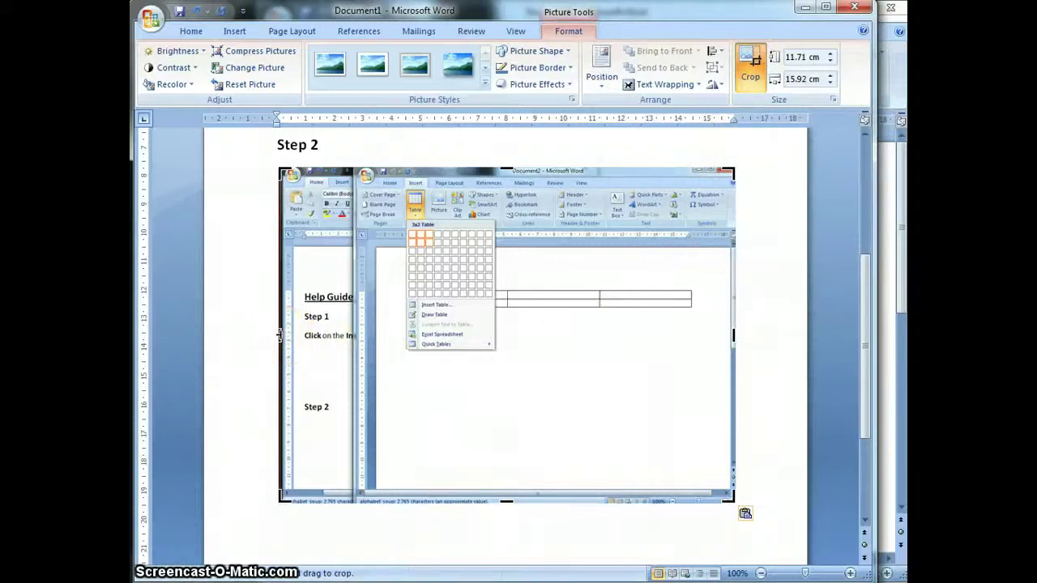
left_click_drag(279, 335, 354, 342)
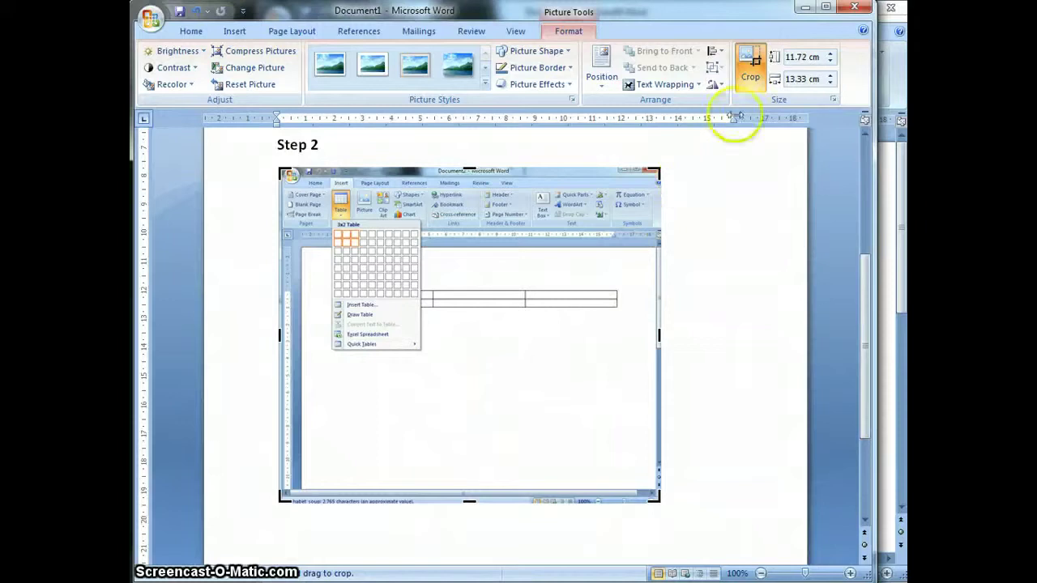
left_click(753, 78)
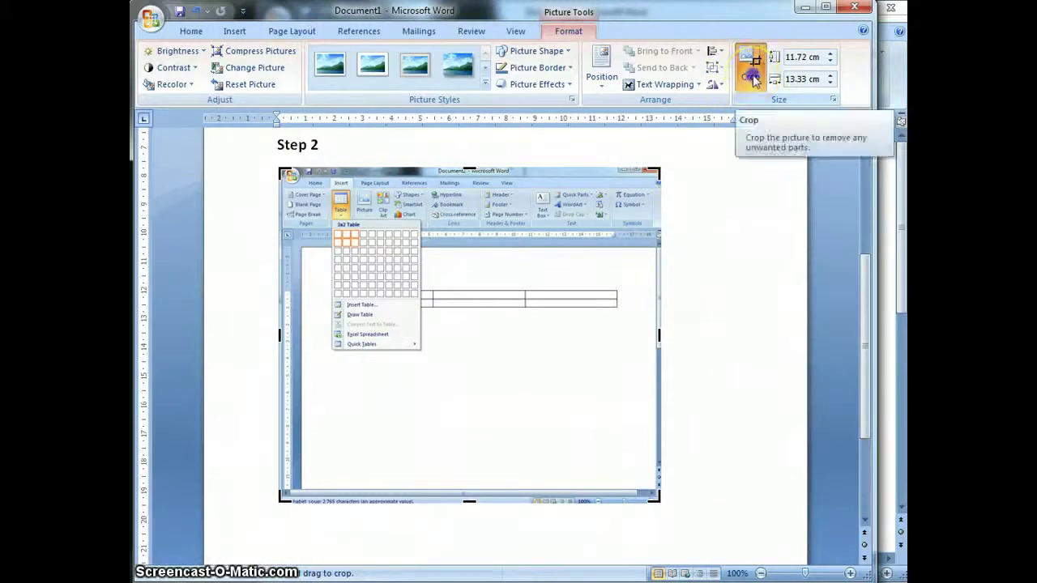
left_click(752, 77)
Scale the Step 2 screenshot down to about 8.05 cm high by 9.16 cm wide
left_click_drag(661, 503, 492, 340)
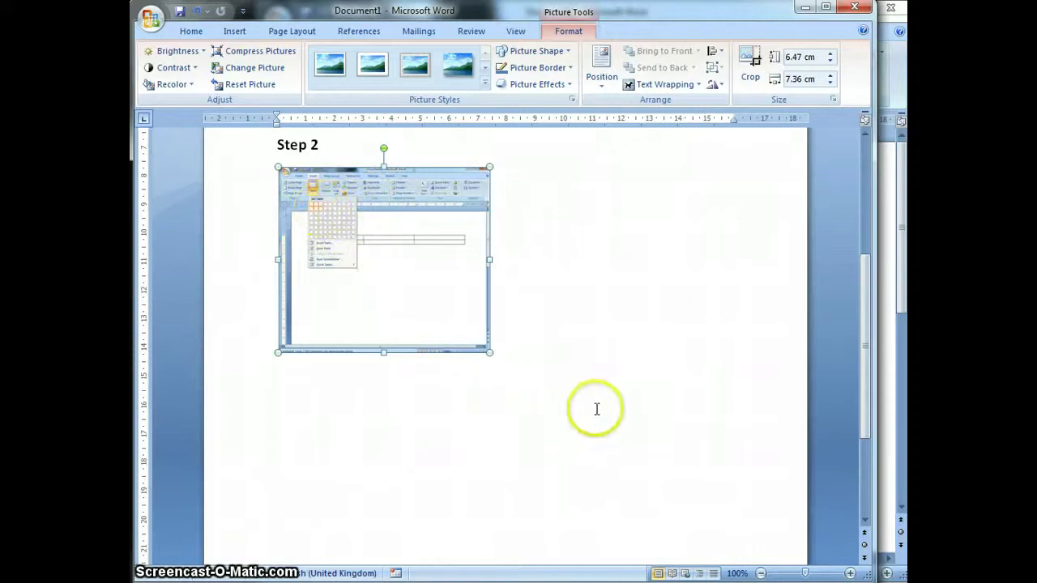
scroll(598, 407, "up", 3)
scroll(598, 405, "up", 3)
scroll(594, 401, "down", 5)
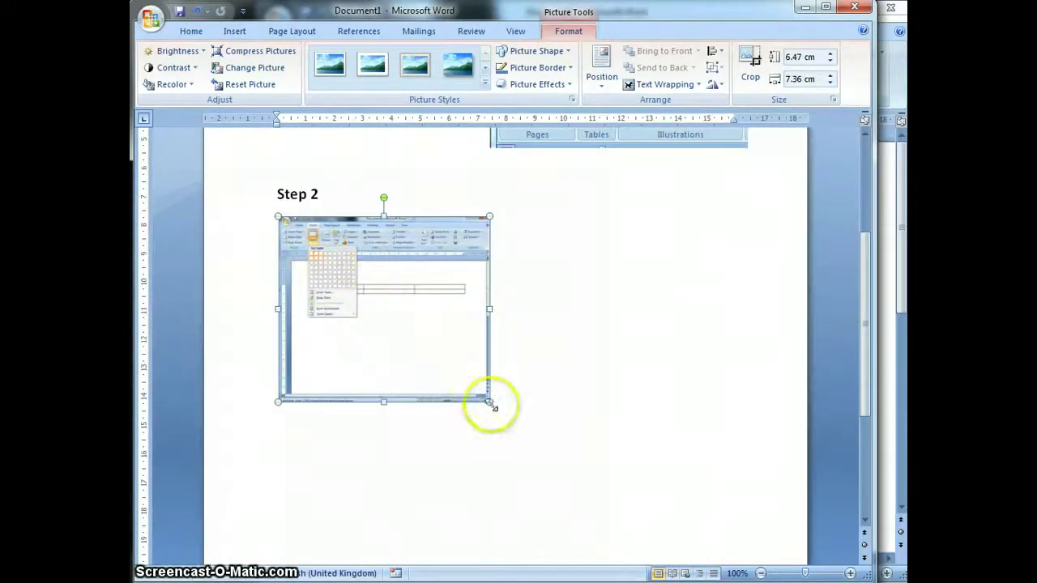
left_click_drag(491, 405, 541, 444)
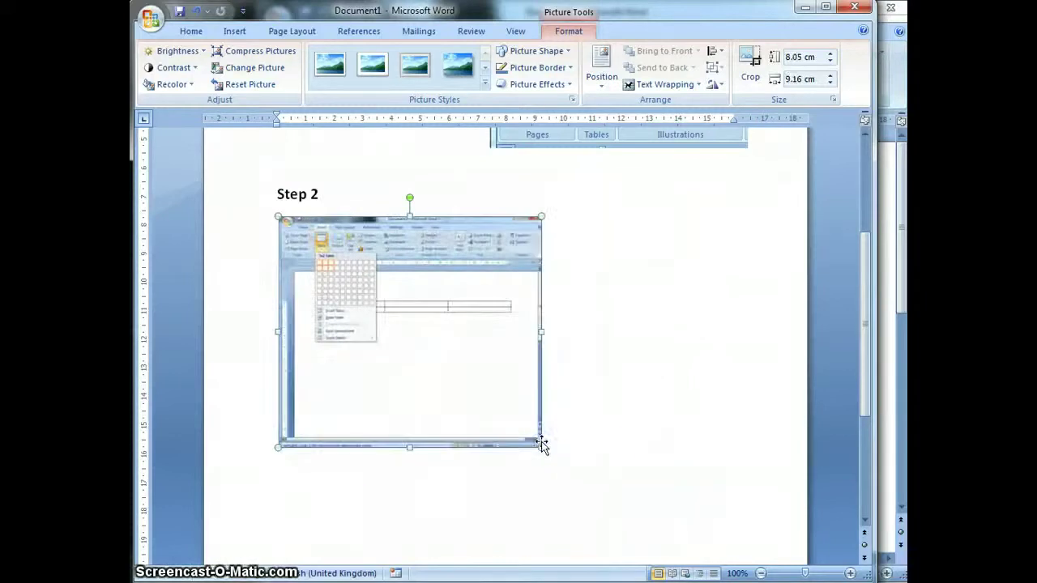
Set the Step 2 screenshot's text wrapping to Square and move it to the right side of the page
mouse_move(407, 364)
left_mouse_down()
mouse_move(397, 282)
mouse_move(456, 248)
left_mouse_up()
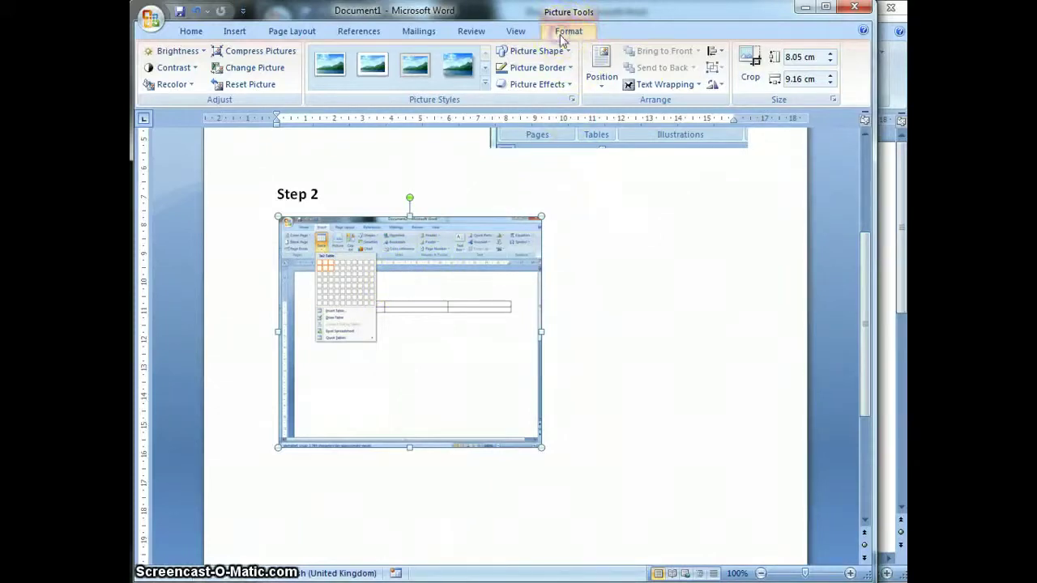
left_click(669, 88)
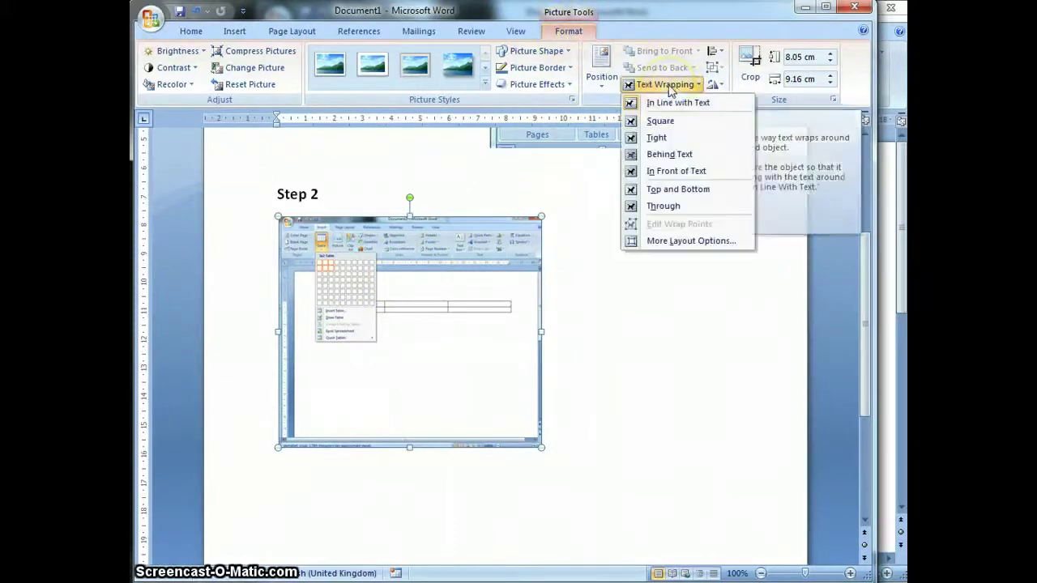
left_click(660, 122)
left_click_drag(370, 303, 574, 300)
Below the Step 2 subheading, write "Click on the Table icon and select the number of columns and rows you want in your table"
left_click_drag(313, 232, 292, 224)
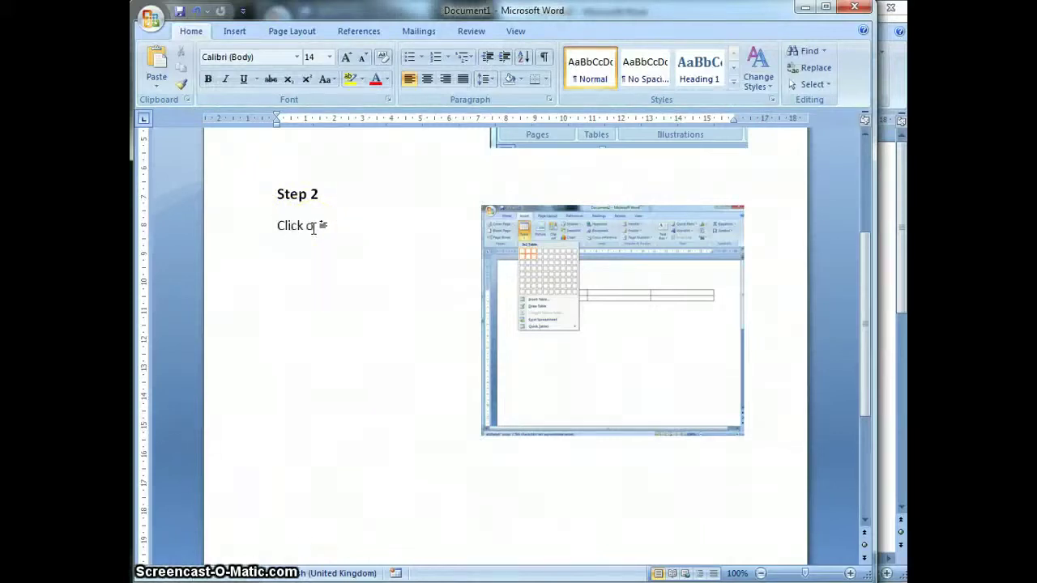
type("Click on the")
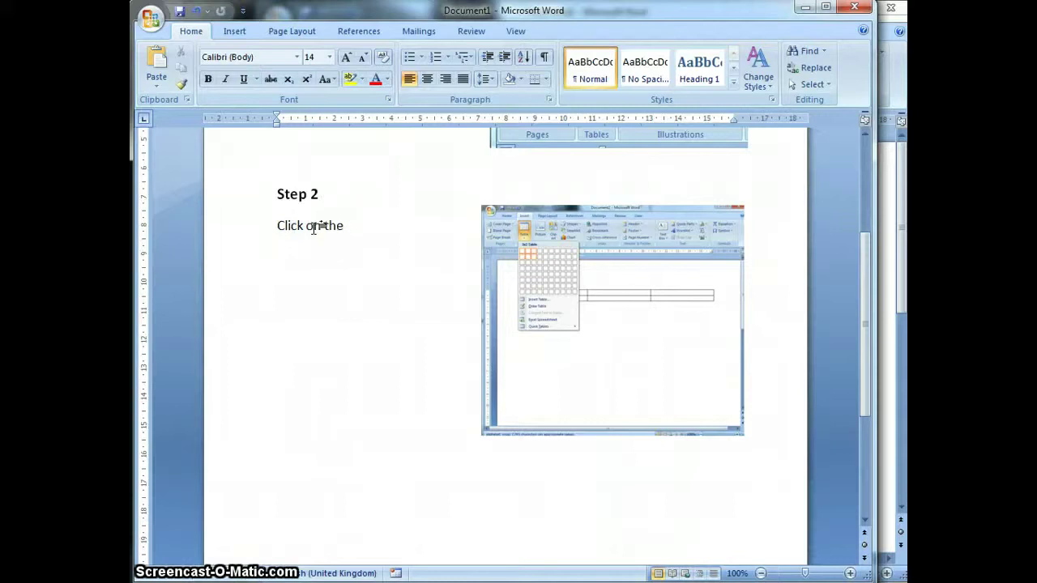
type(" Table icon and select the number of colum")
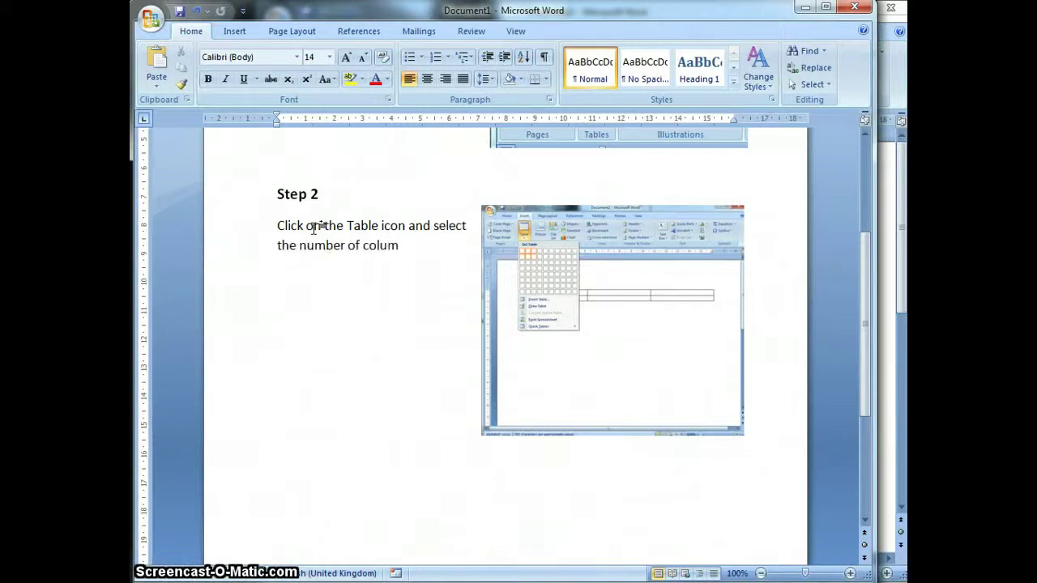
type("rows you want in your table")
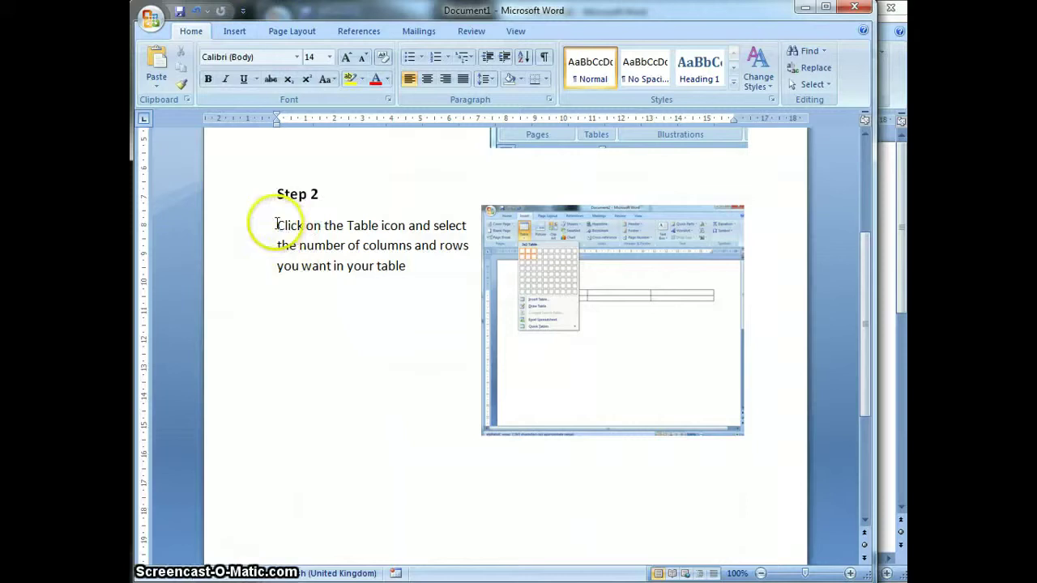
Make the words "Click" and "Table" bold in the Step 2 instruction
double_click(288, 229)
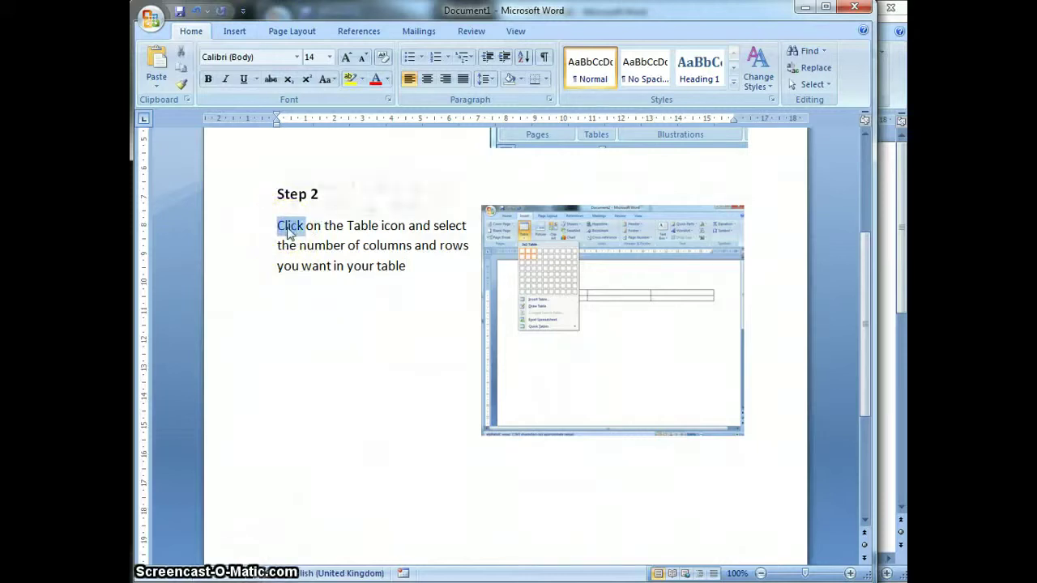
left_click(208, 78)
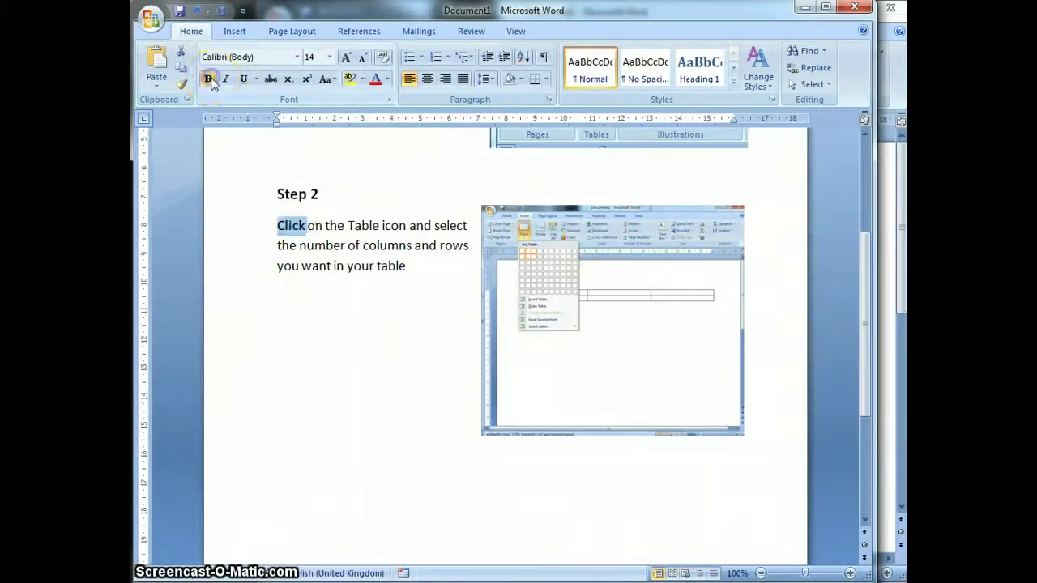
double_click(363, 226)
left_click(208, 78)
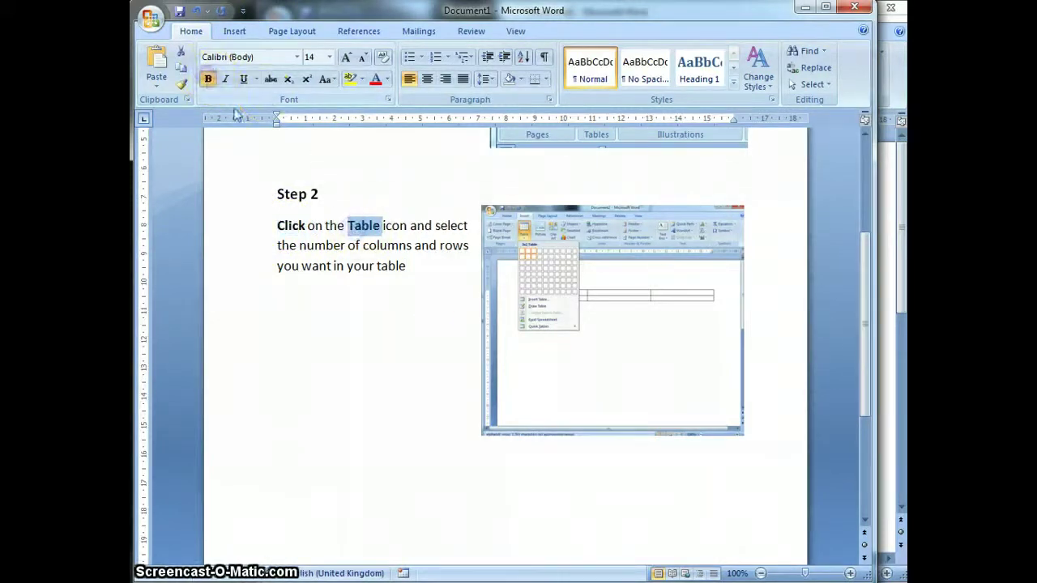
Change the font colour of the Step 1 and Step 2 subheadings to red
left_click(426, 290)
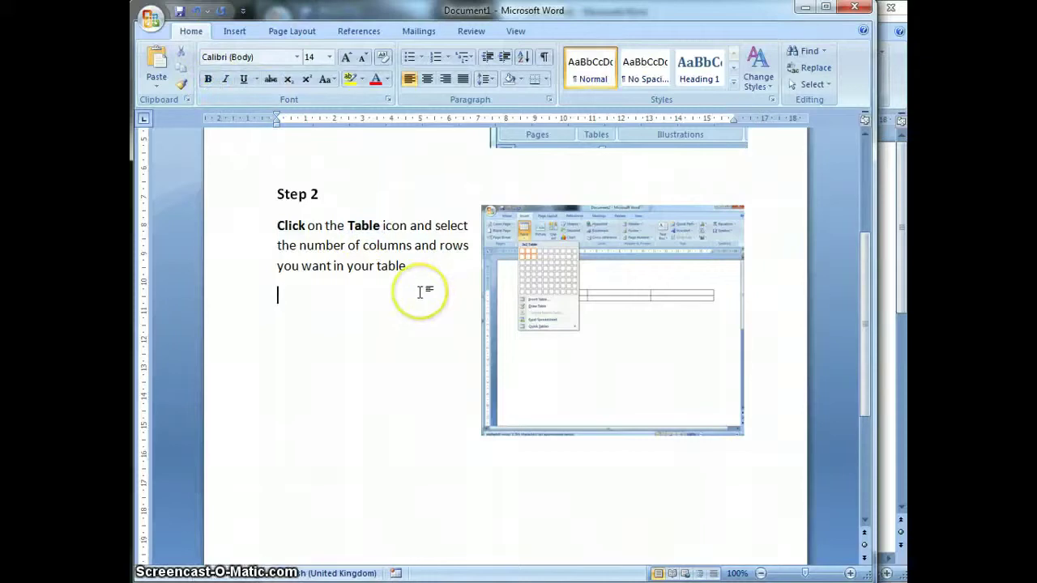
left_click(439, 275)
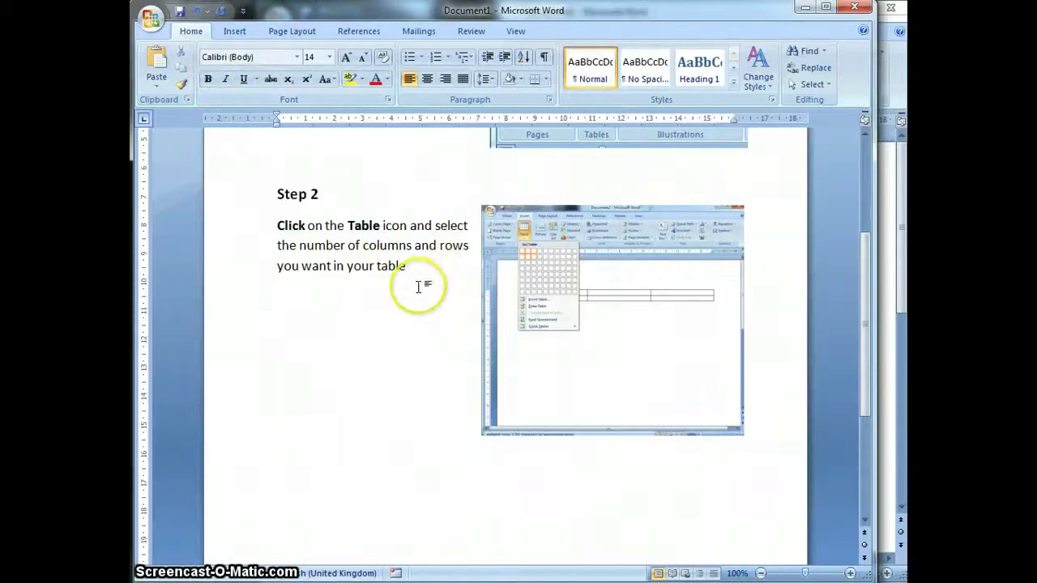
scroll(418, 287, "up", 5)
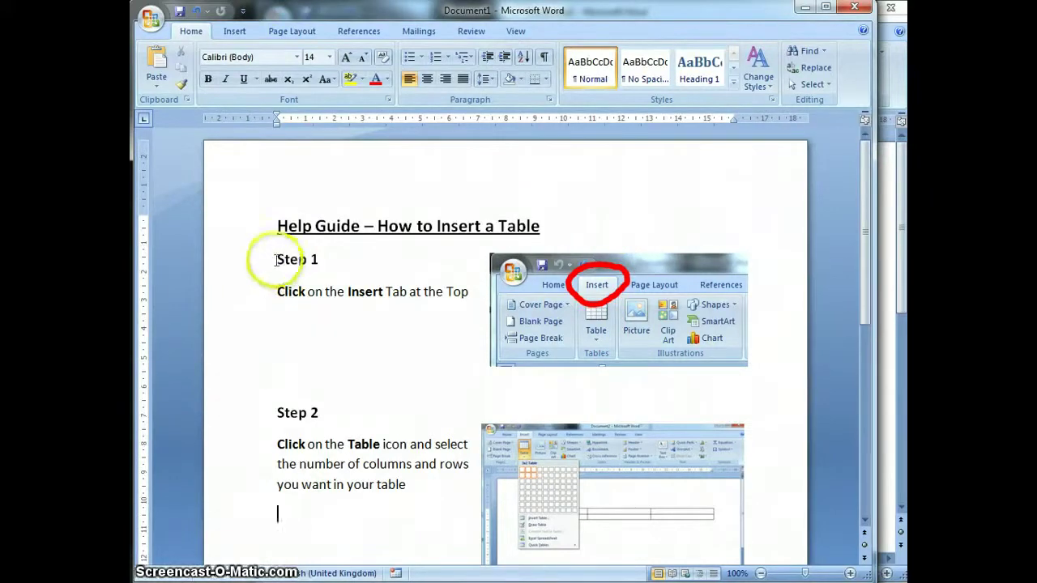
left_click_drag(277, 259, 328, 259)
left_click(359, 326)
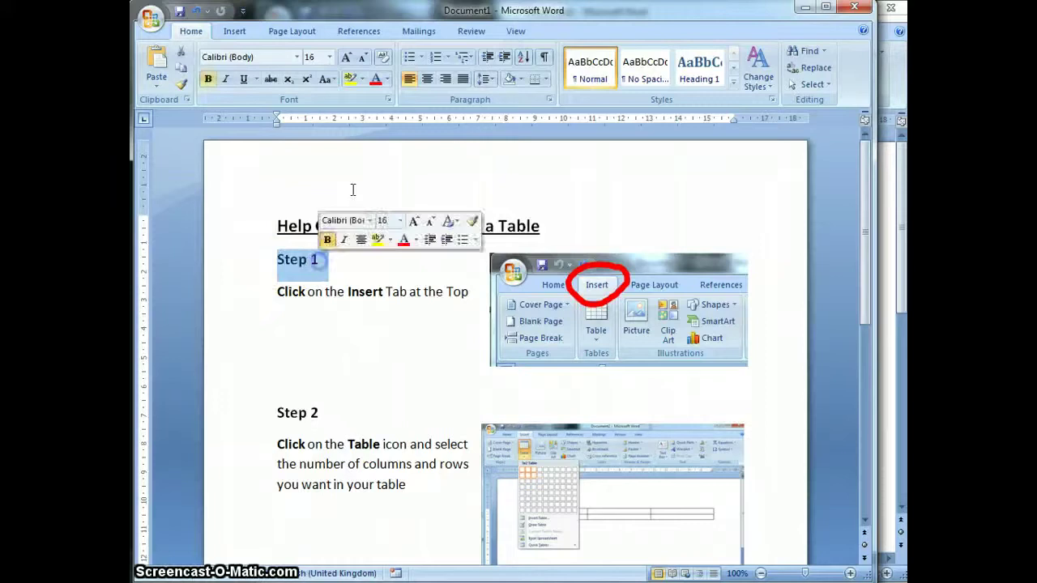
left_click(377, 81)
left_click(384, 289)
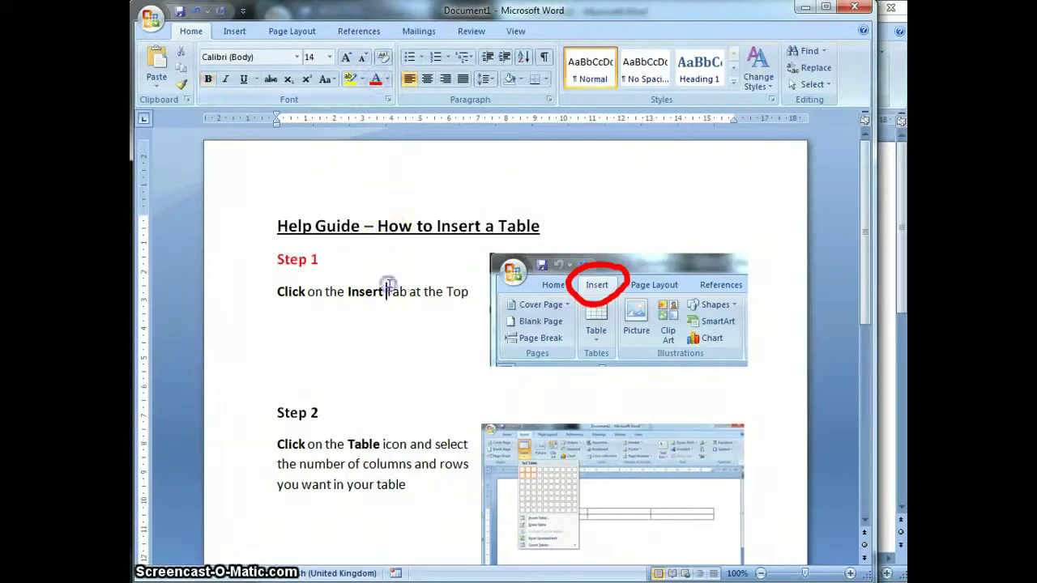
left_click_drag(273, 408, 318, 415)
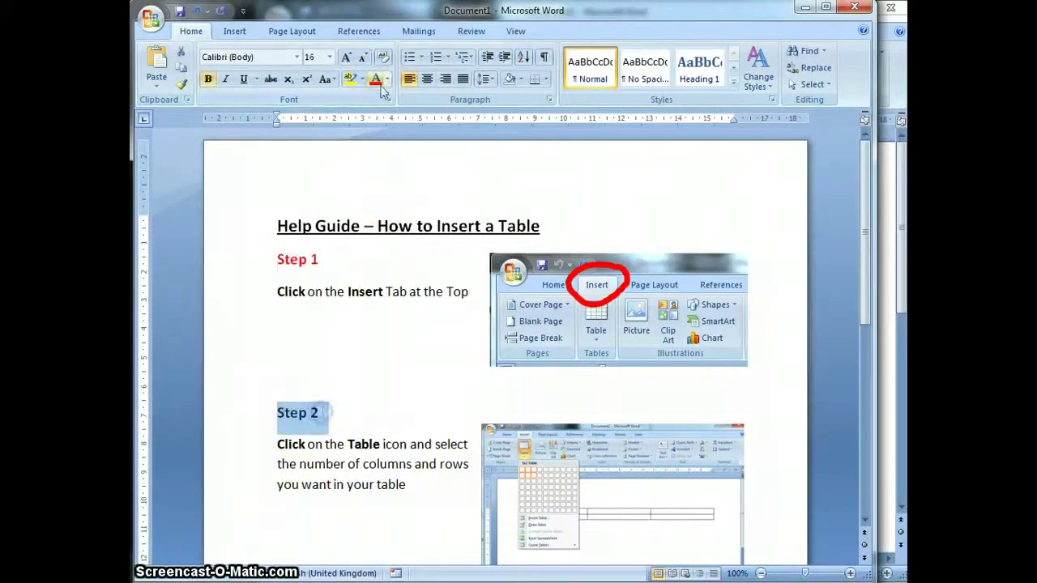
left_click(351, 377)
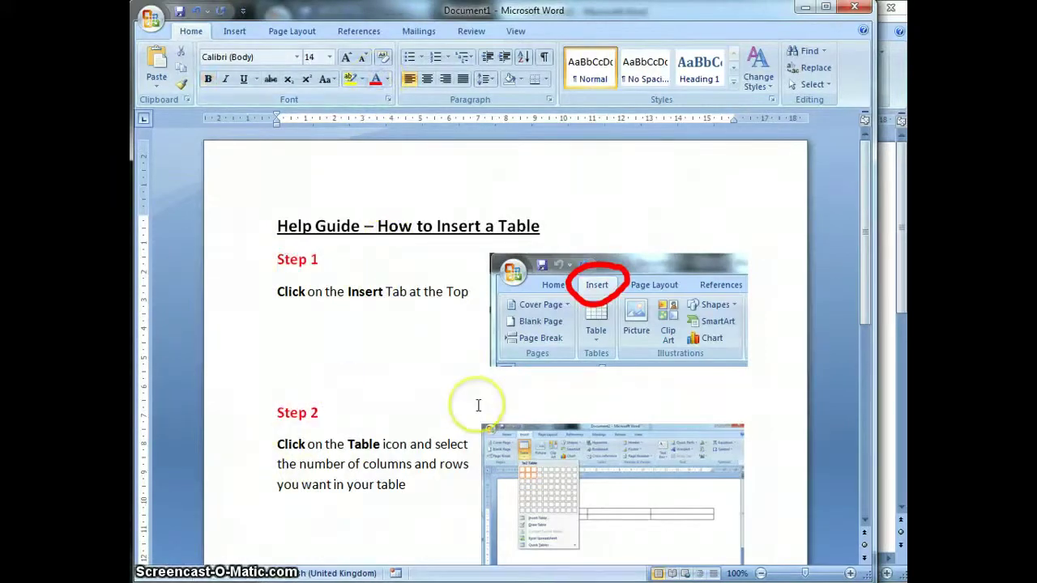